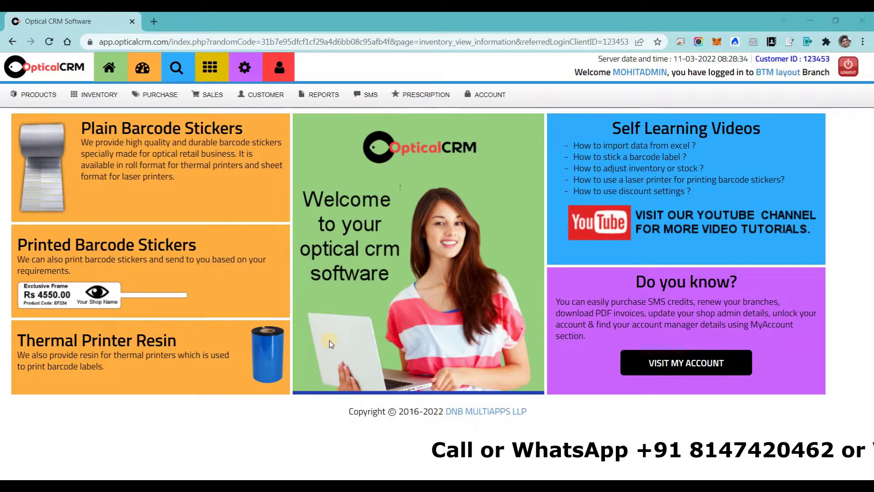
Browse the inventory options and the home page's Self Learning Videos list
click(75, 94)
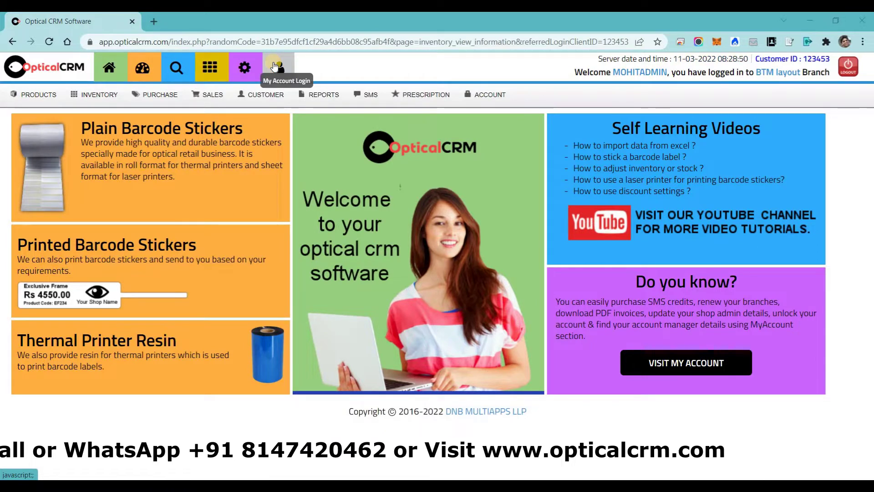
click(108, 68)
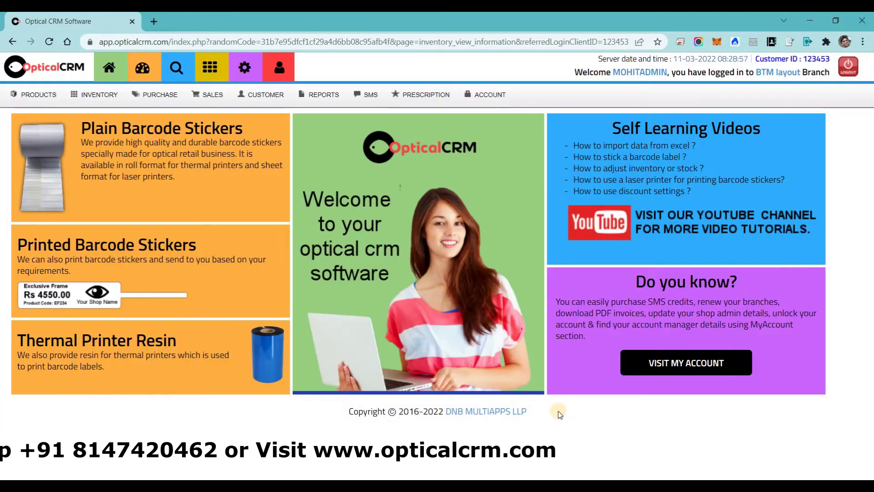
drag(620, 125, 734, 191)
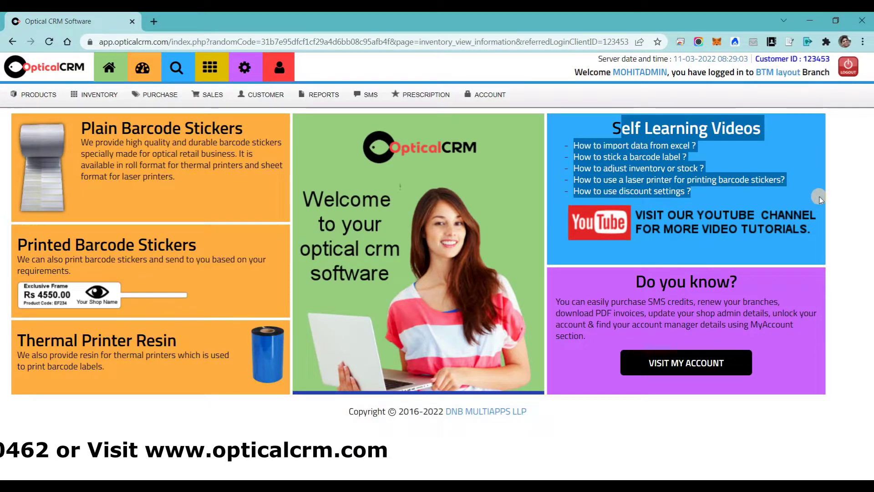
click(840, 208)
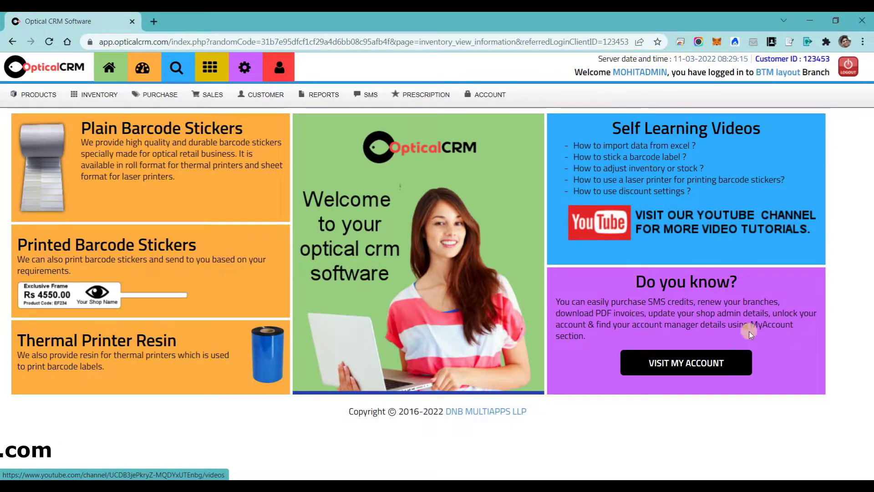
Review the support manager's and account manager's contact details on the account details page
click(688, 365)
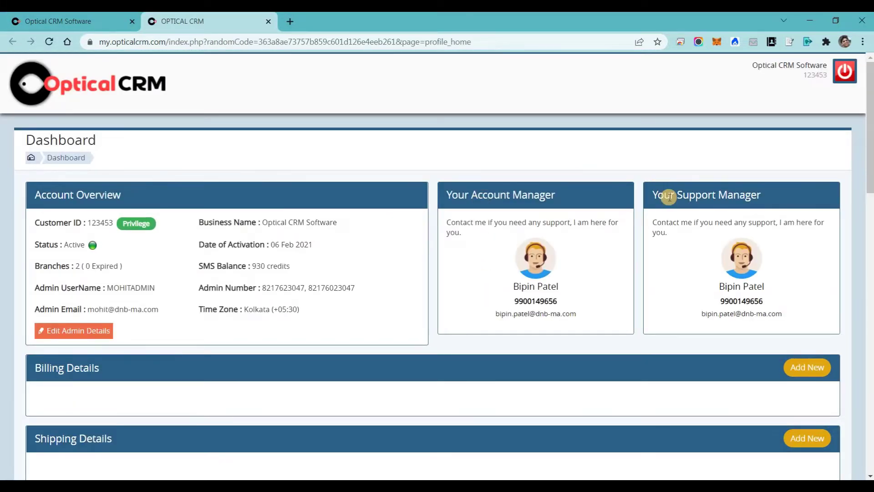
drag(756, 295, 802, 285)
click(760, 300)
double_click(760, 301)
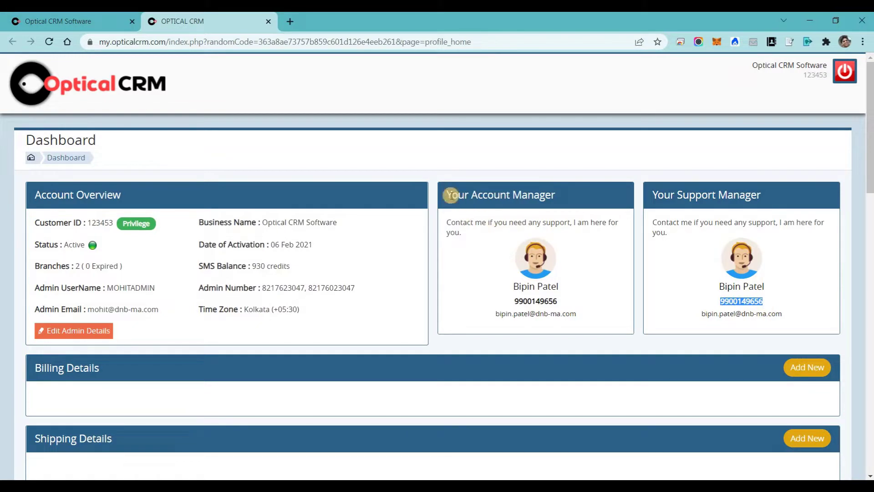
drag(566, 313, 578, 303)
Scroll through the account overview, then close its tab
scroll(577, 300, down, 2)
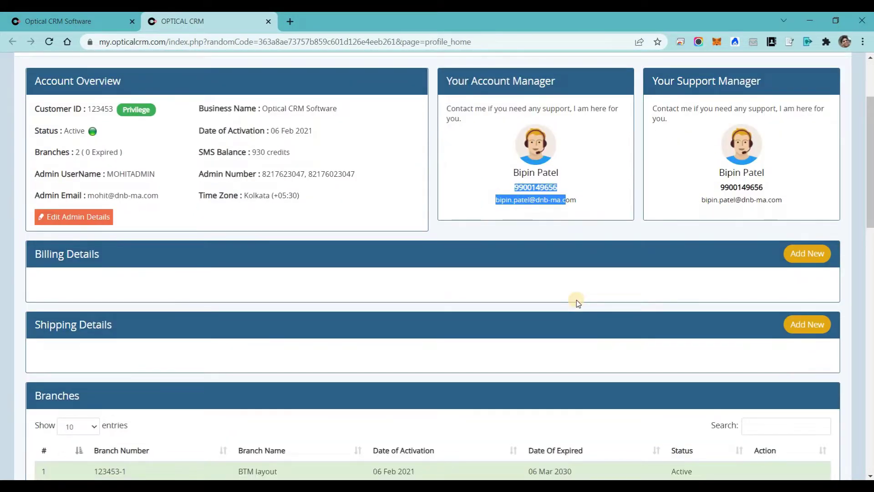
scroll(577, 299, down, 3)
scroll(197, 190, up, 4)
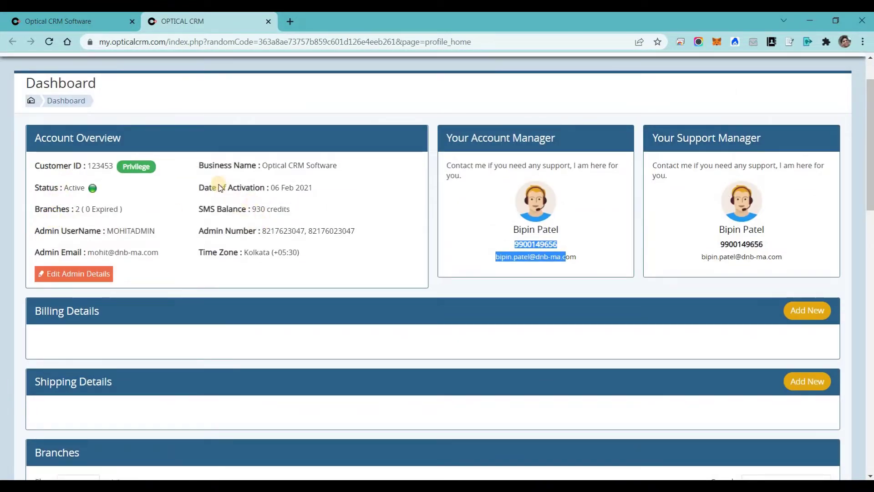
scroll(253, 206, down, 7)
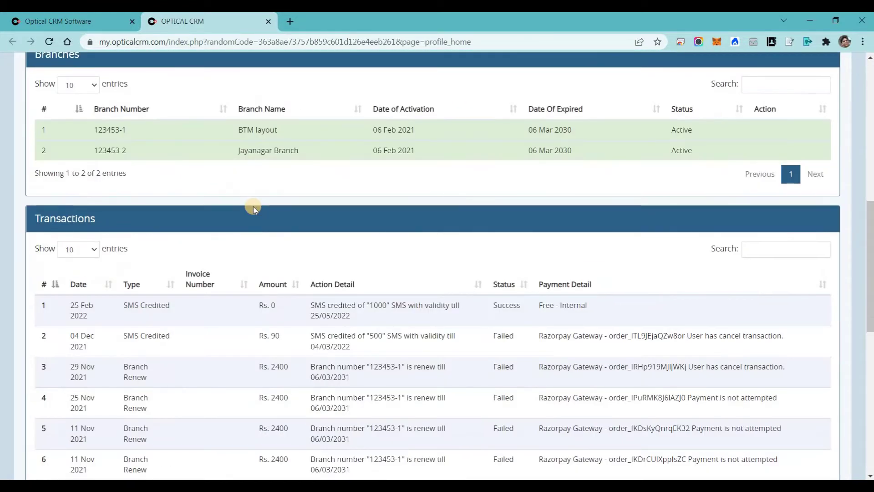
scroll(395, 253, down, 8)
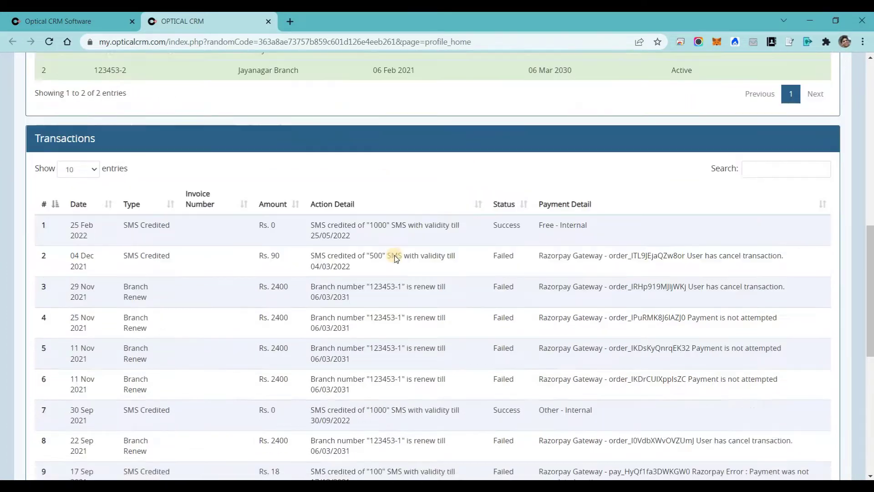
scroll(355, 309, up, 1)
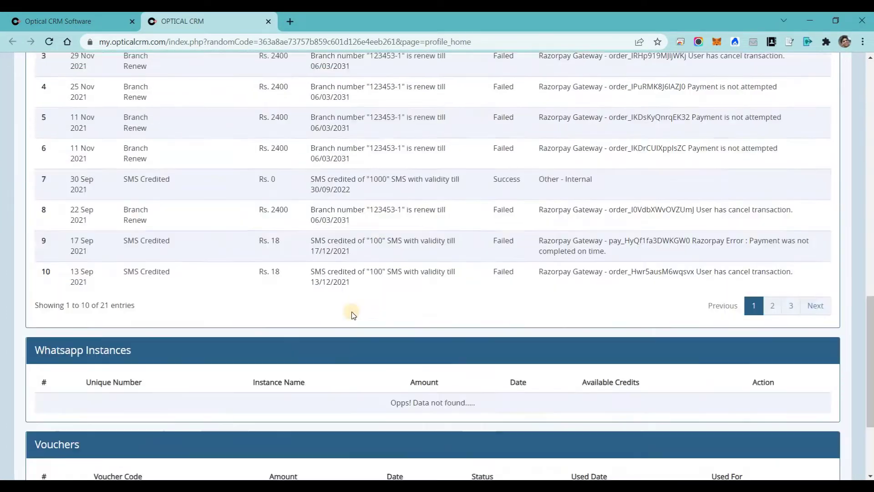
scroll(522, 377, down, 1)
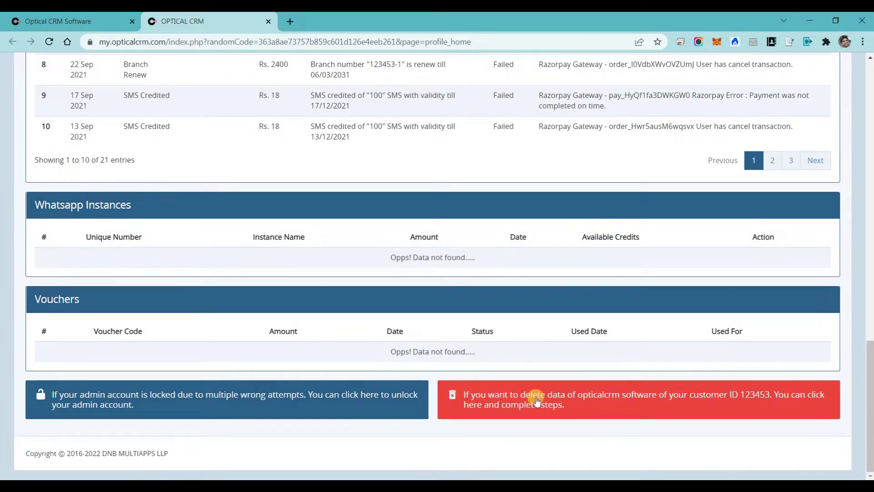
scroll(272, 34, up, 5)
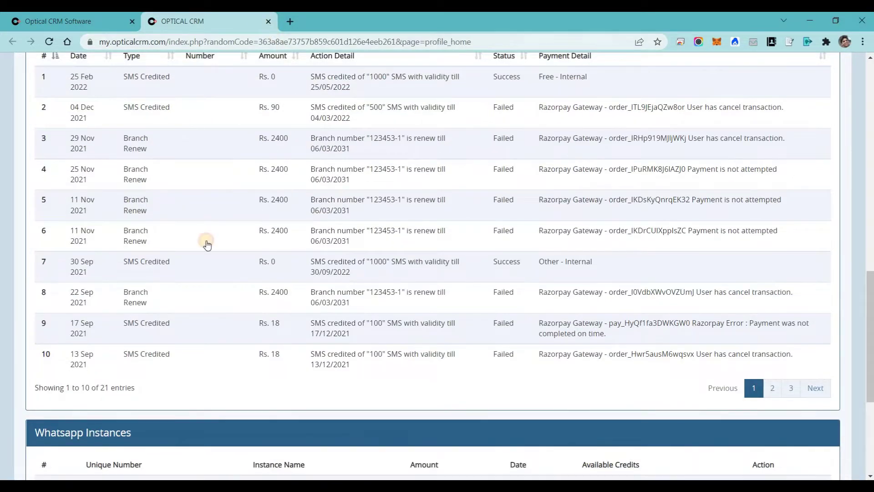
key(ctrl+w)
Show the Dashboard for All Branch
click(141, 67)
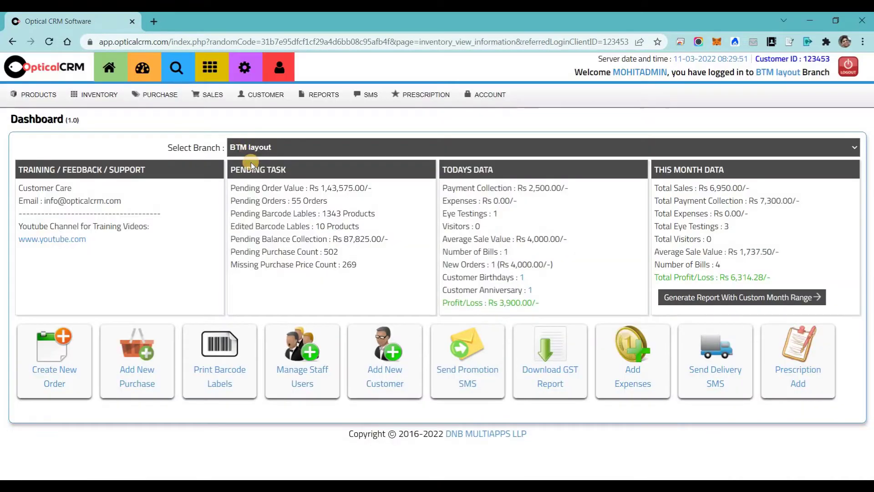
click(249, 150)
key(Up)
key(Return)
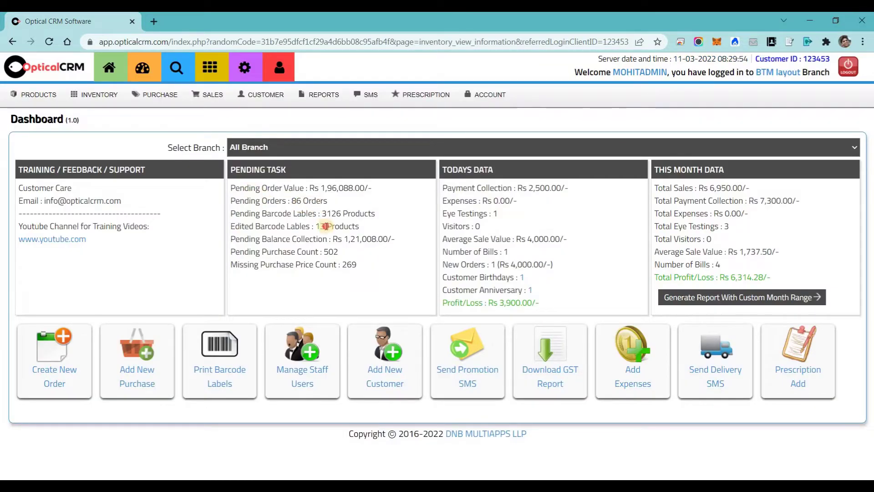
Review pending orders and barcodes, today's collections and expenses, and this month's Rs 6,950 sales
drag(250, 188, 329, 228)
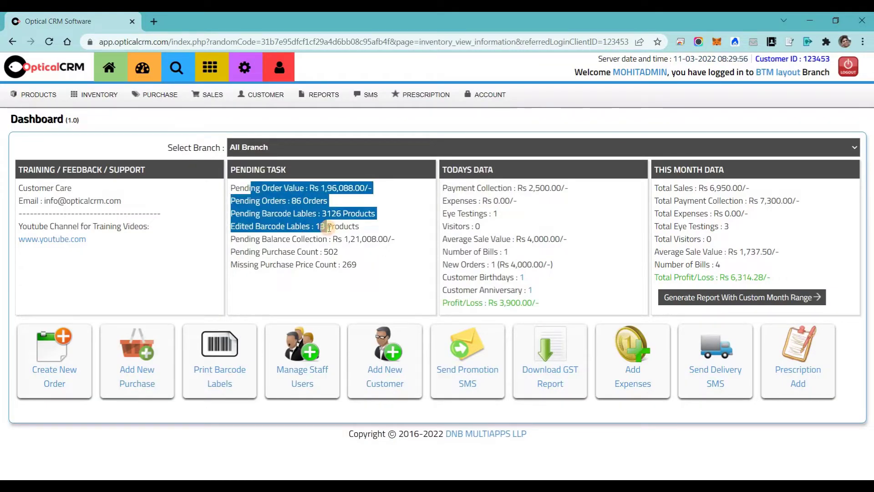
drag(513, 201, 456, 188)
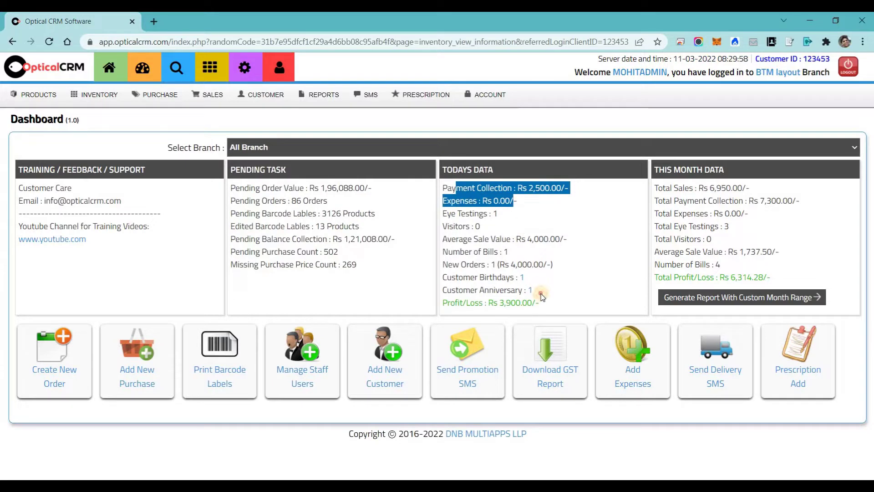
drag(543, 297, 542, 293)
click(523, 279)
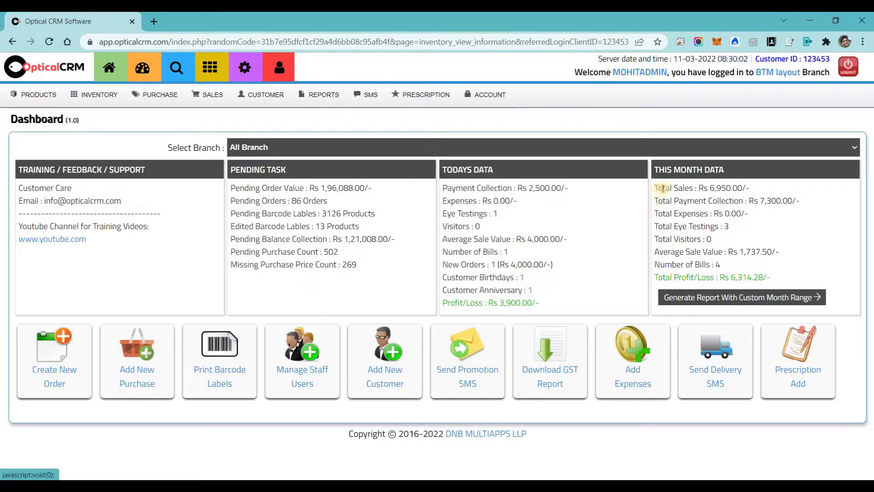
drag(661, 188, 776, 271)
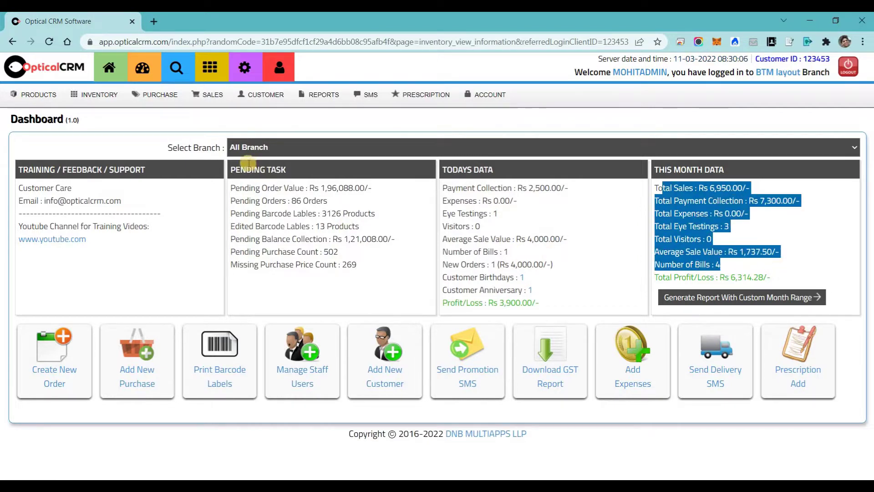
click(255, 154)
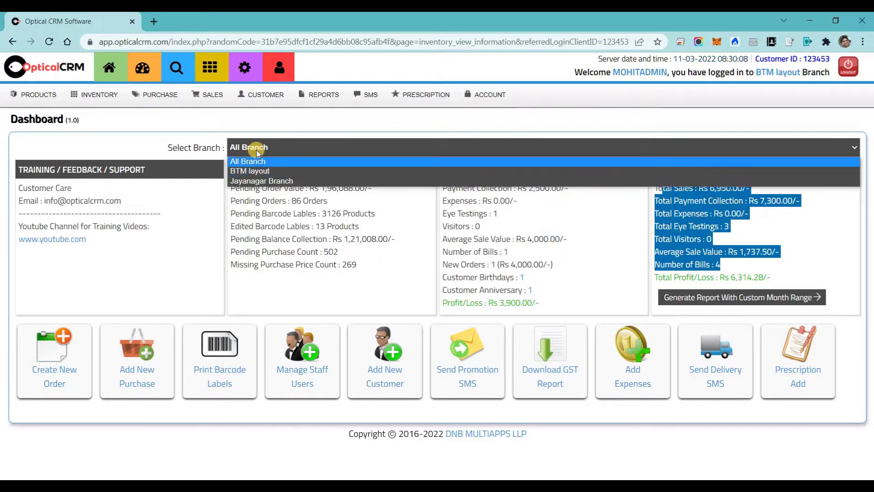
click(215, 139)
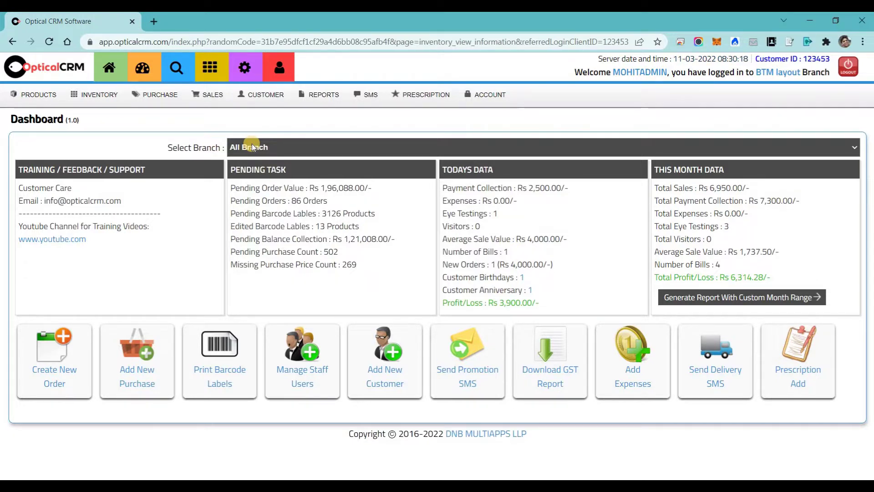
Search customer information by a customer's name, listing three matches with mobile numbers
click(174, 64)
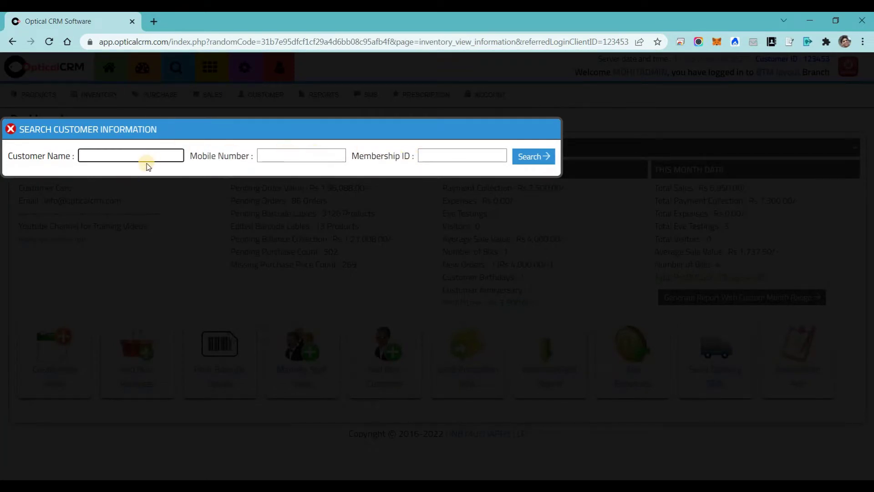
text(Mohit)
click(529, 156)
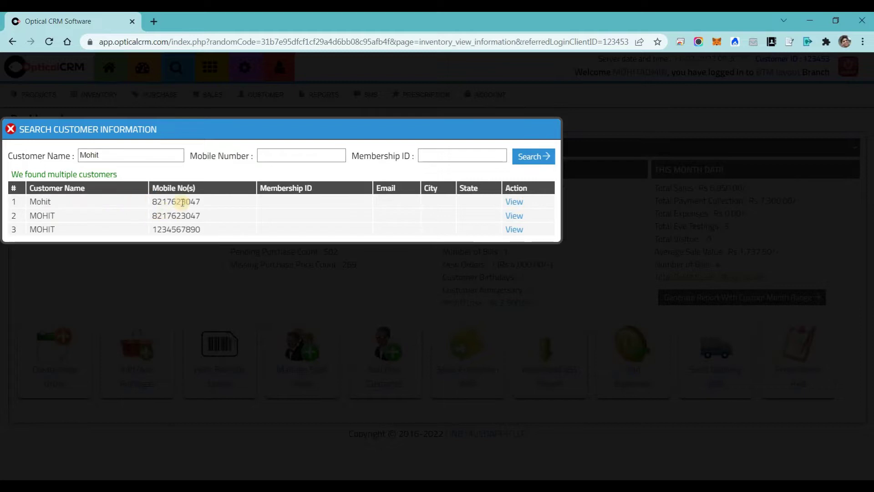
Open the first matching customer's profile and check ledger balance and Rs 290073.10 purchases
click(405, 212)
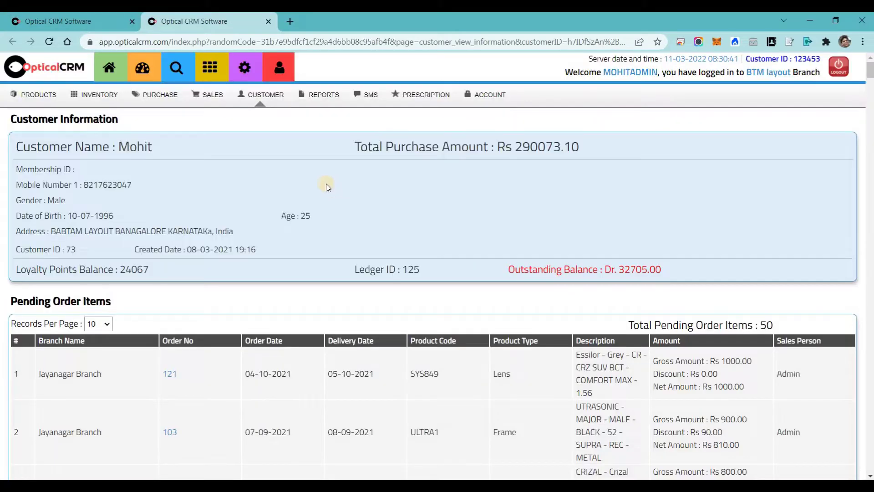
scroll(367, 256, down, 15)
scroll(388, 289, down, 20)
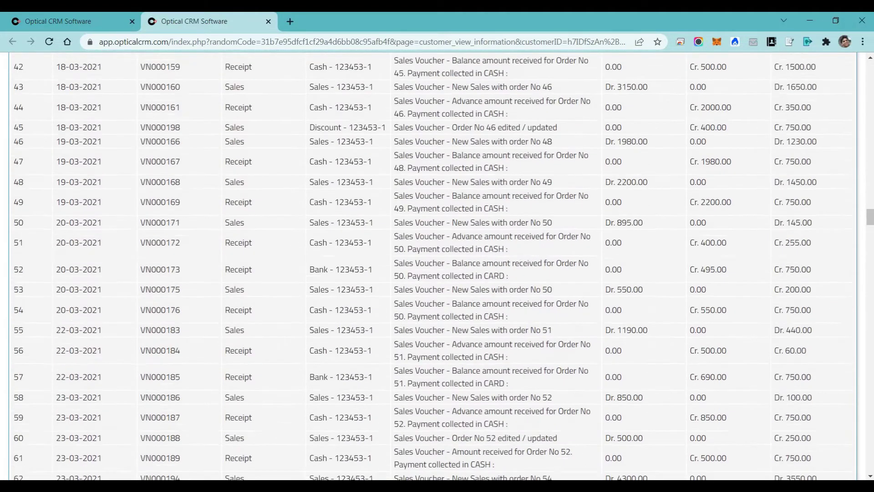
drag(871, 221, 871, 258)
scroll(865, 123, up, 20)
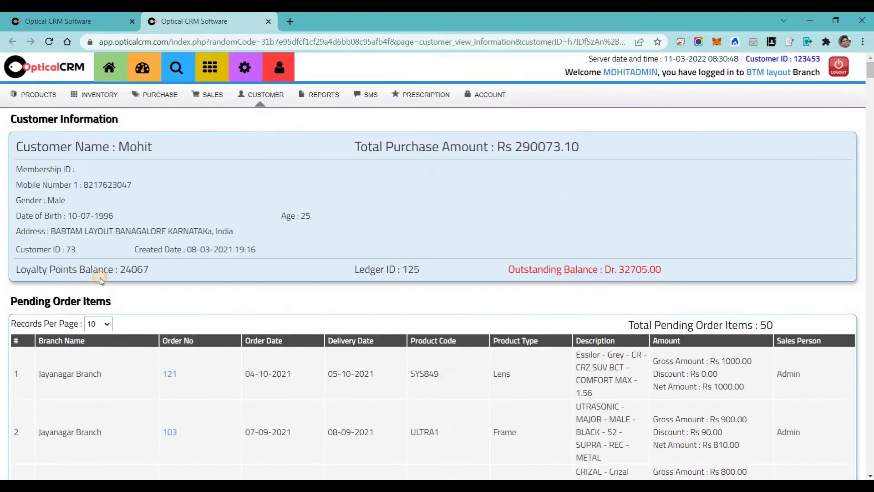
drag(17, 301, 661, 270)
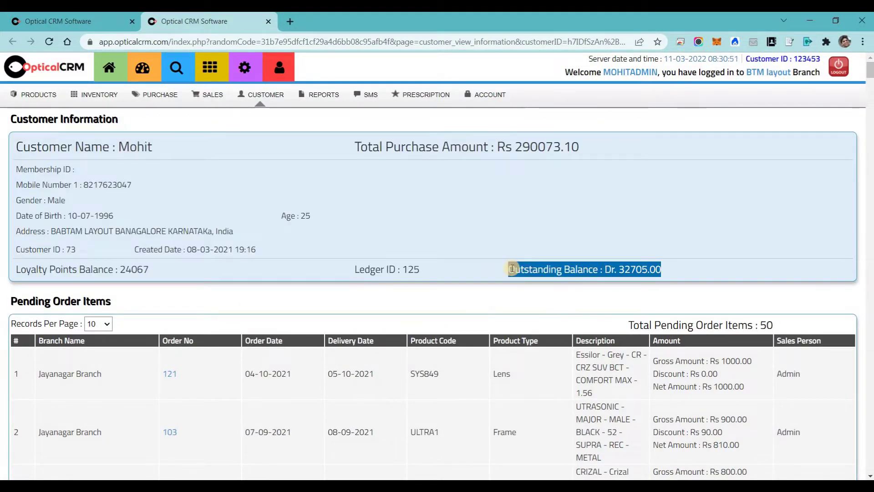
drag(494, 143, 580, 147)
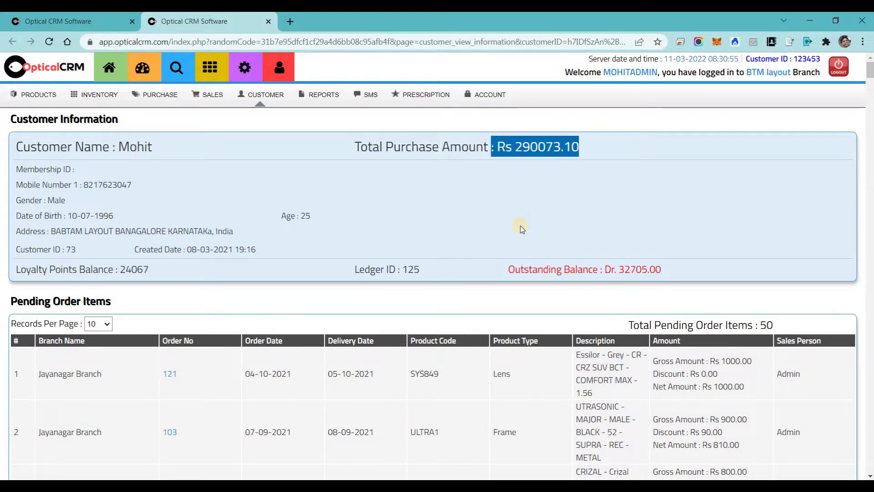
Scroll through the SMS history and pending order items, then return to the top
scroll(521, 225, down, 20)
scroll(524, 243, down, 20)
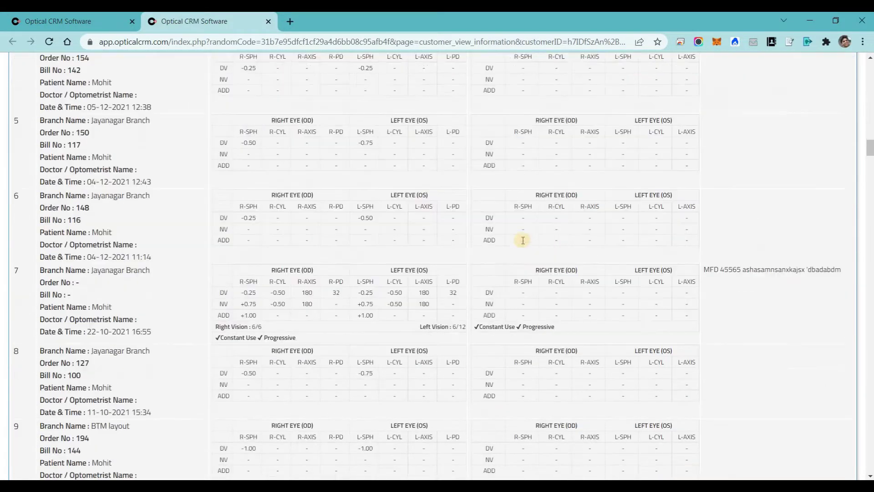
scroll(355, 262, down, 20)
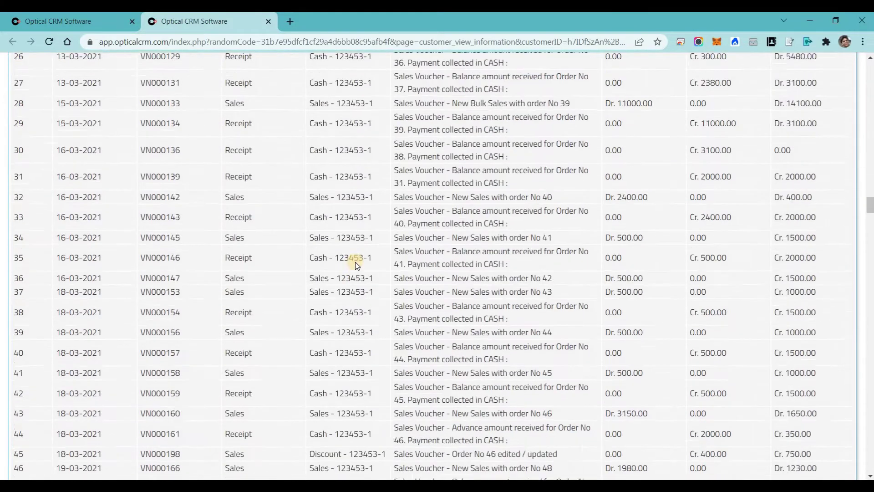
drag(870, 304, 837, 462)
scroll(837, 462, down, 5)
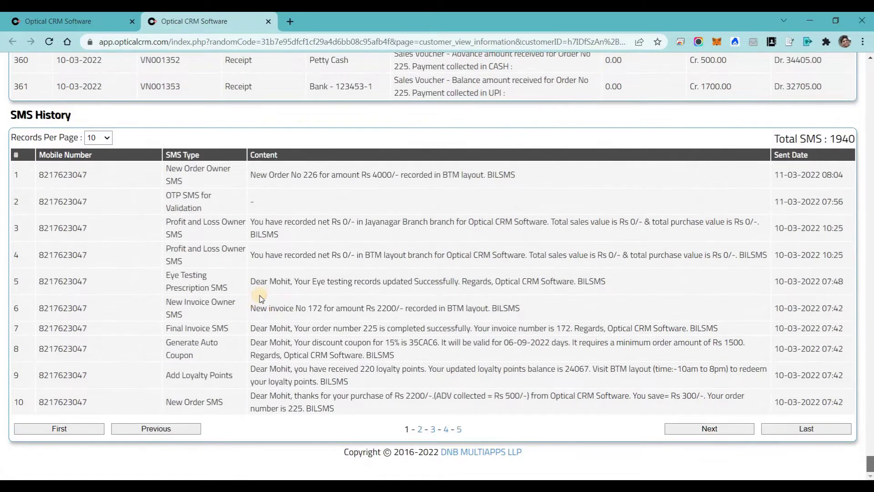
drag(161, 187, 638, 356)
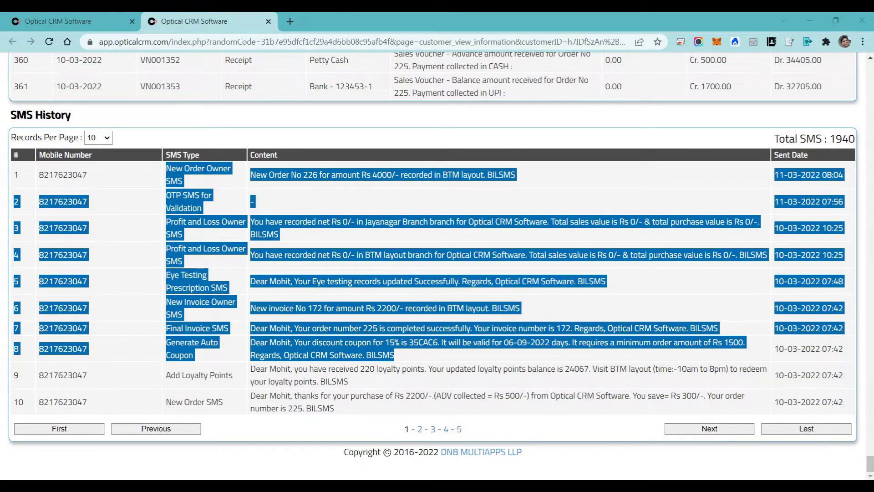
key(Home)
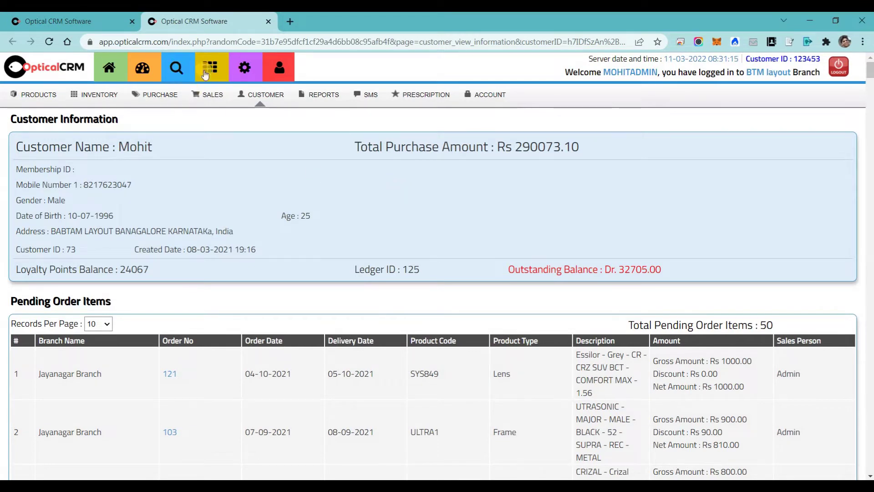
Run a Quick Inventory Search for product code RB3205
click(179, 69)
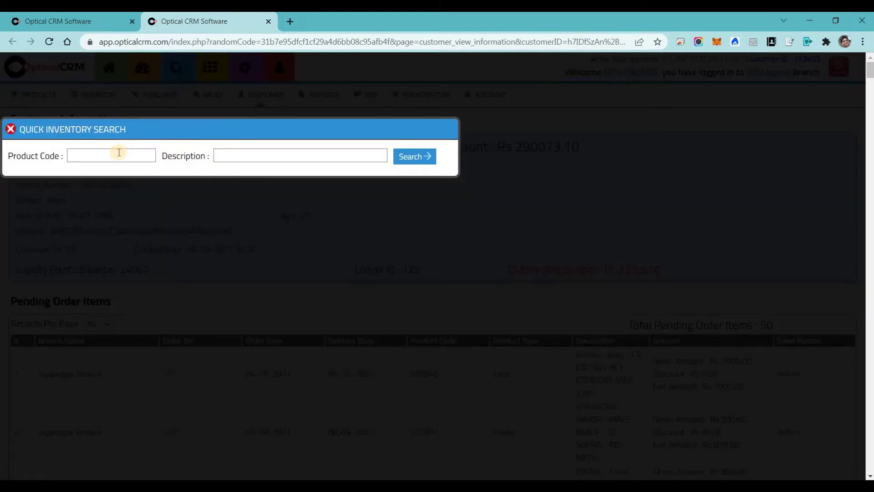
click(119, 153)
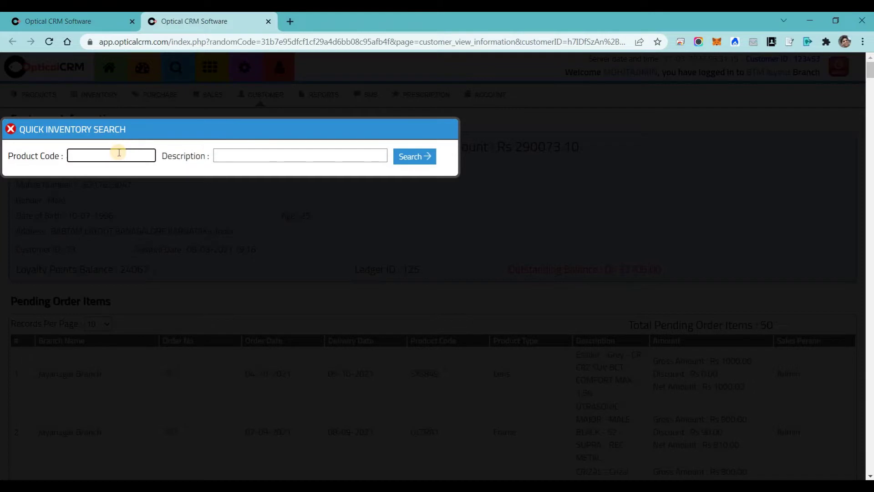
click(223, 151)
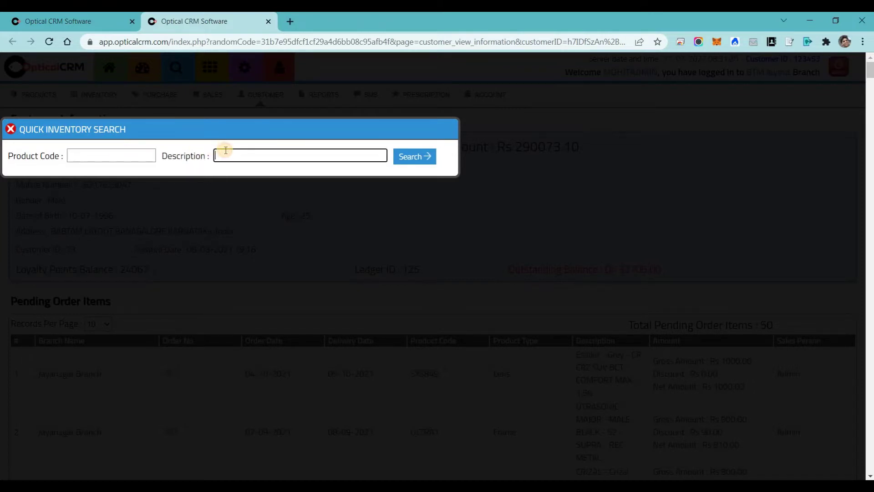
click(134, 159)
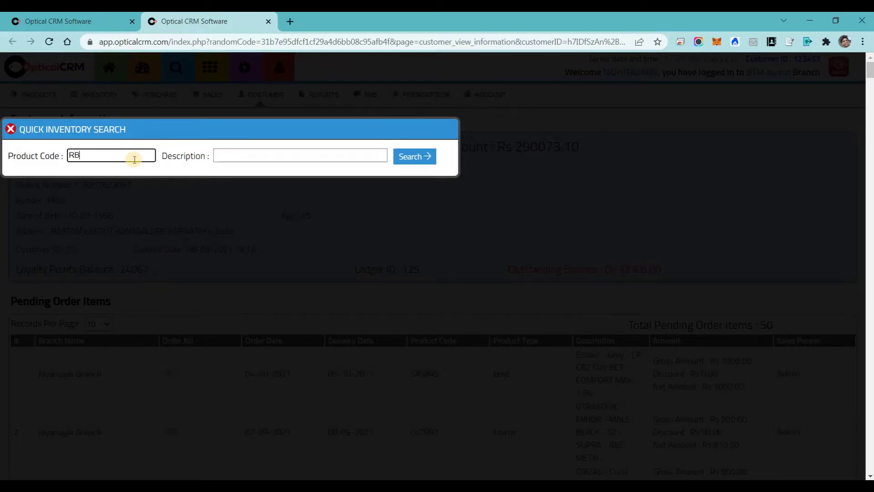
text(RB3205)
click(411, 154)
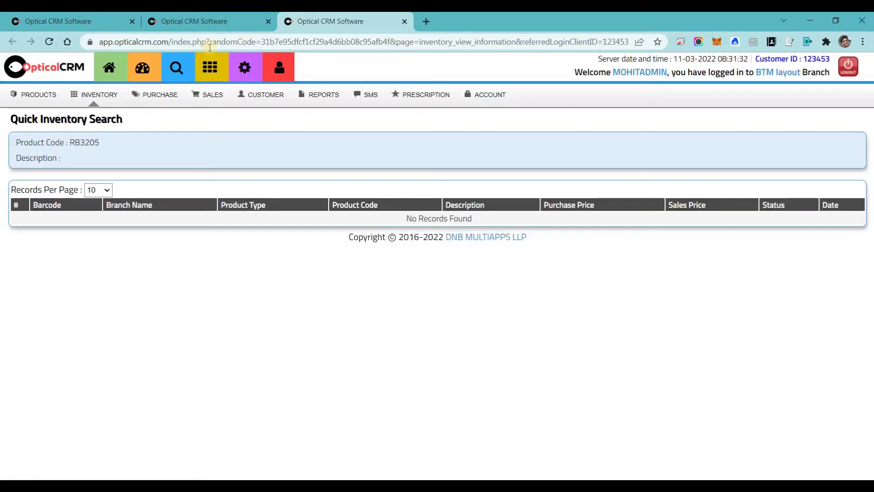
Correct the product code to RB3025 and search again
click(177, 68)
click(123, 159)
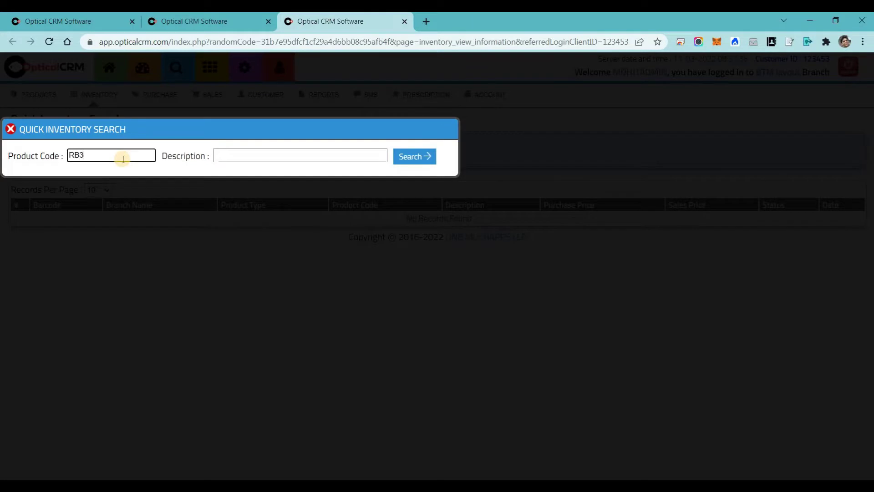
text(025)
click(410, 158)
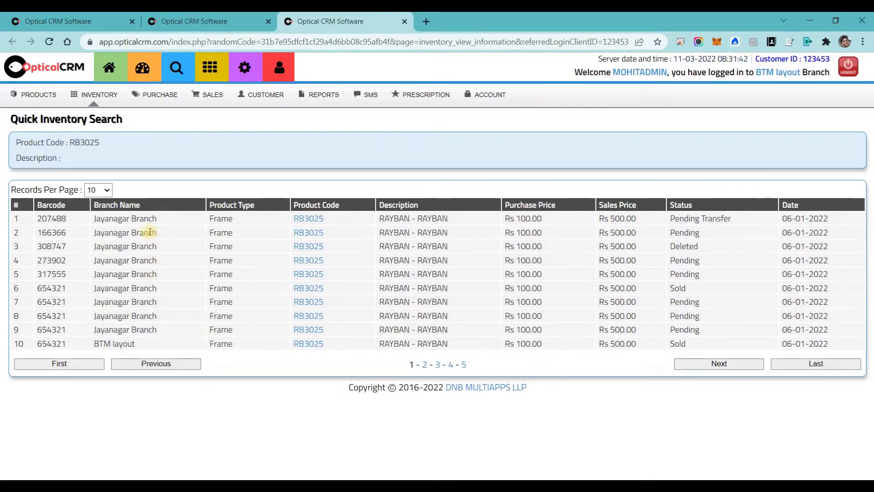
Review the results' statuses: Pending Transfer, Deleted and Sold
drag(133, 296, 133, 299)
click(137, 263)
triple_click(691, 219)
double_click(683, 245)
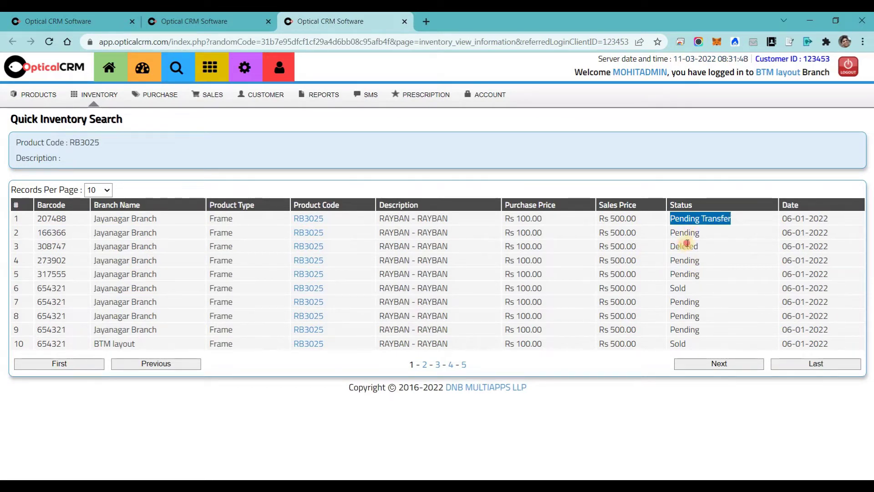
double_click(680, 287)
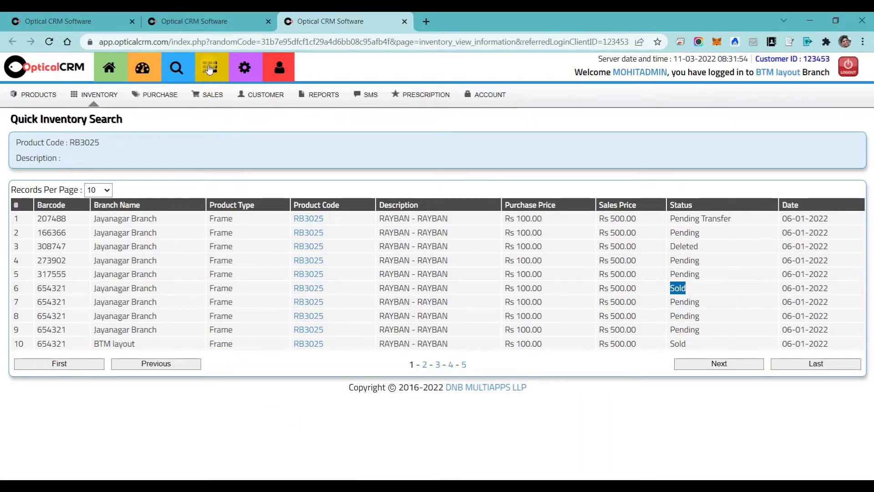
Open Master Settings and scroll through its tiles, from Change Password to Prescription PDF Settings
click(248, 62)
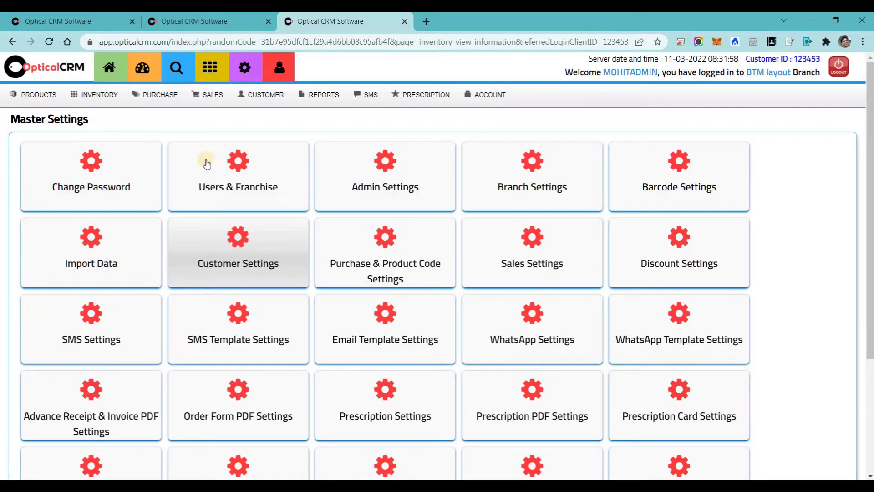
scroll(561, 303, down, 3)
scroll(125, 156, up, 3)
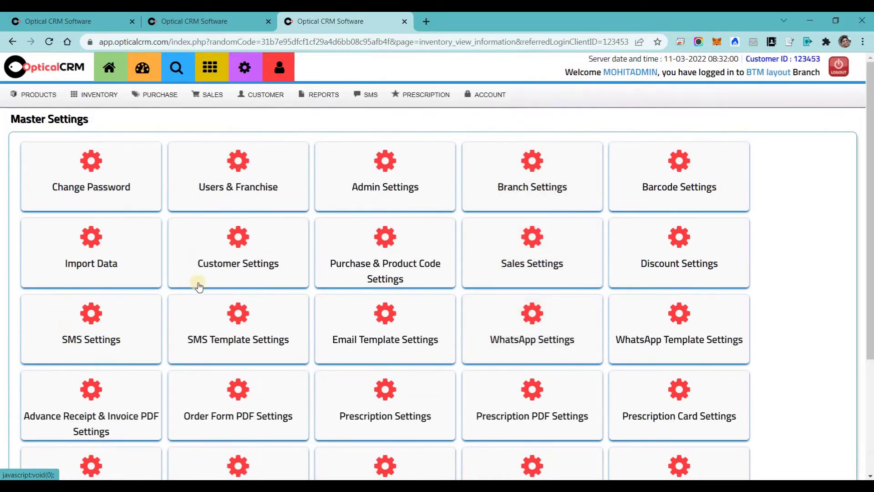
click(225, 235)
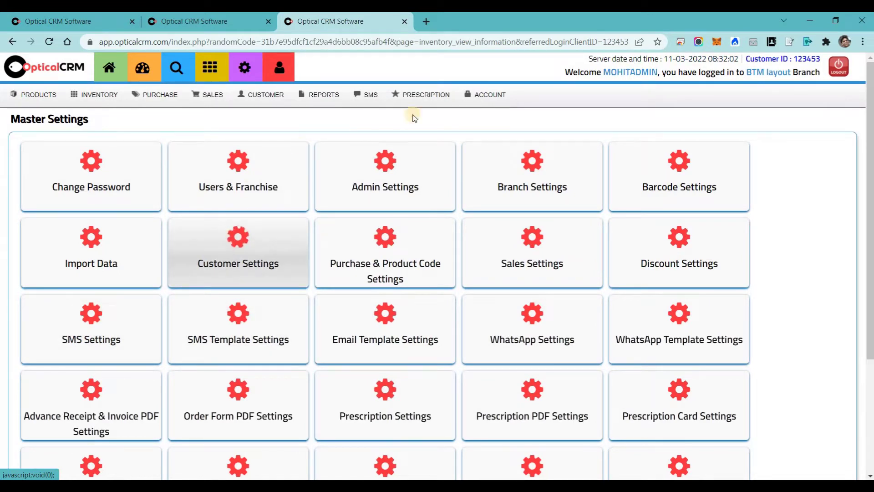
scroll(700, 147, down, 3)
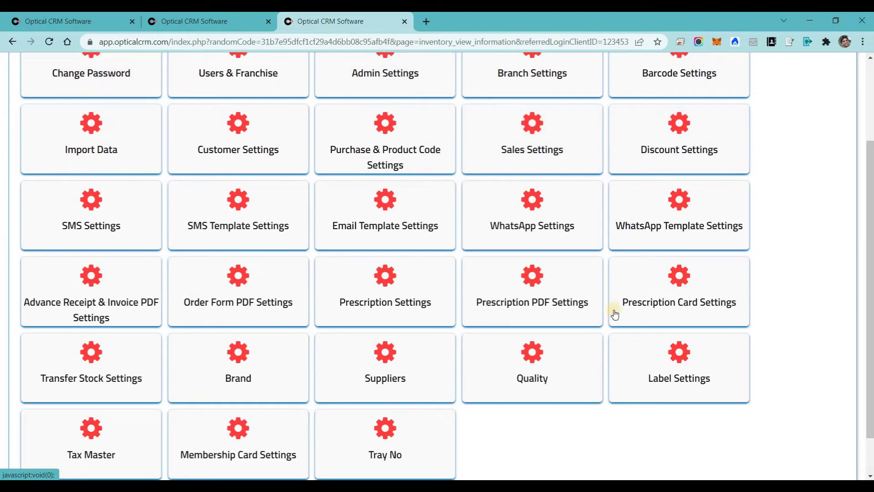
scroll(461, 317, down, 1)
scroll(411, 277, up, 3)
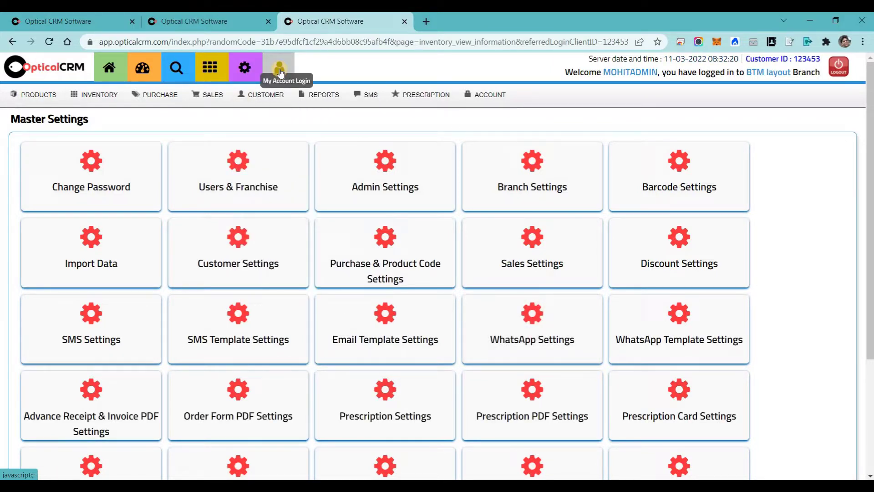
click(27, 95)
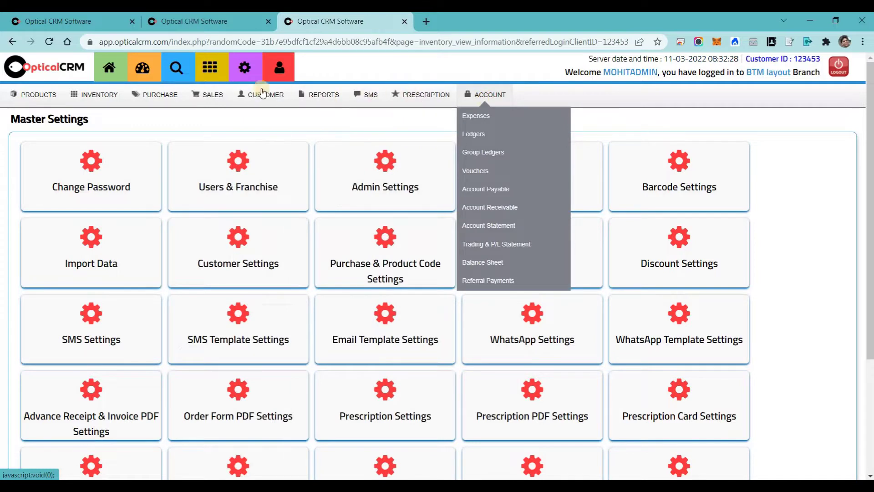
Browse the PRODUCTS submenus, then open INVENTORY > Inventory Levels
mouse_move(42, 93)
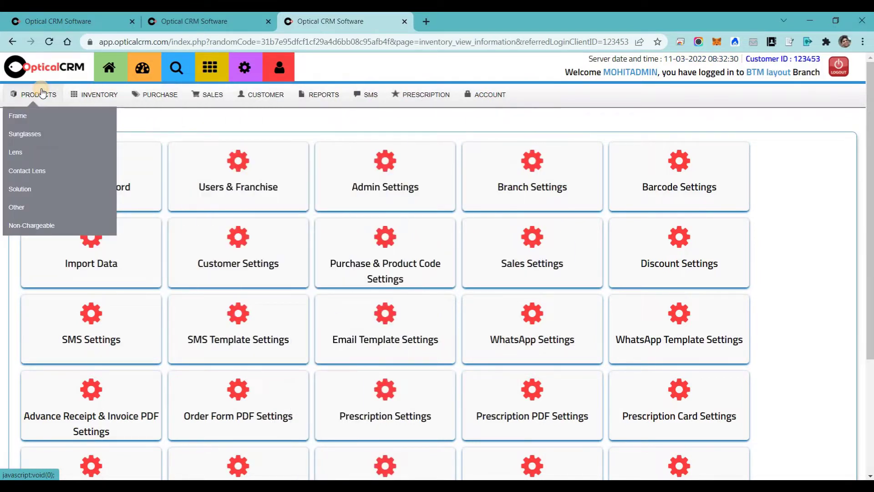
mouse_move(26, 115)
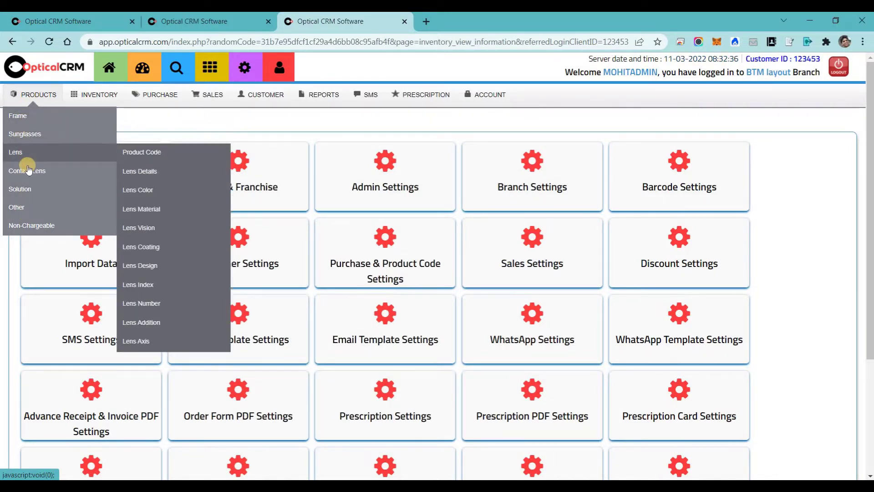
mouse_move(34, 225)
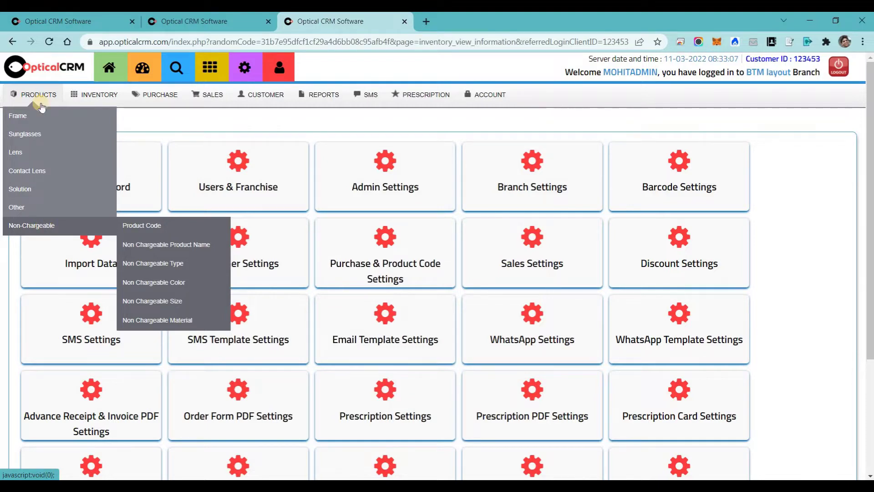
mouse_move(82, 93)
click(84, 115)
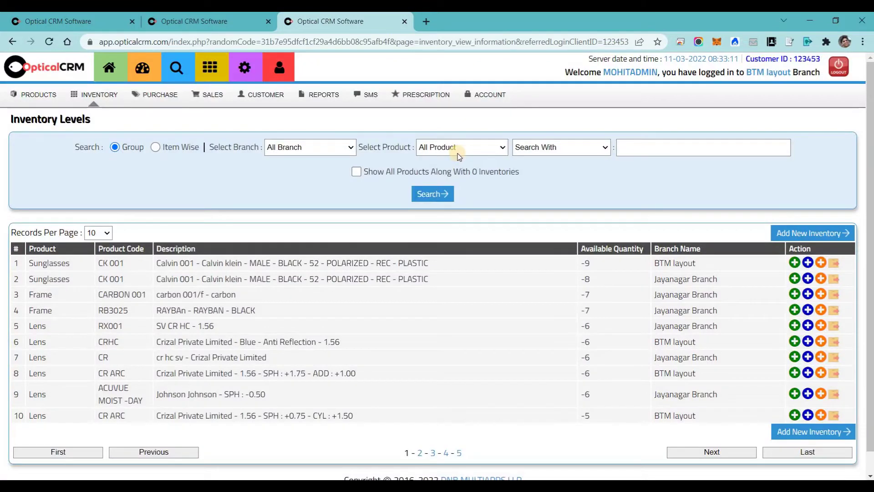
Filter Inventory Levels to Sunglasses, led by CK 001 at -9
click(462, 150)
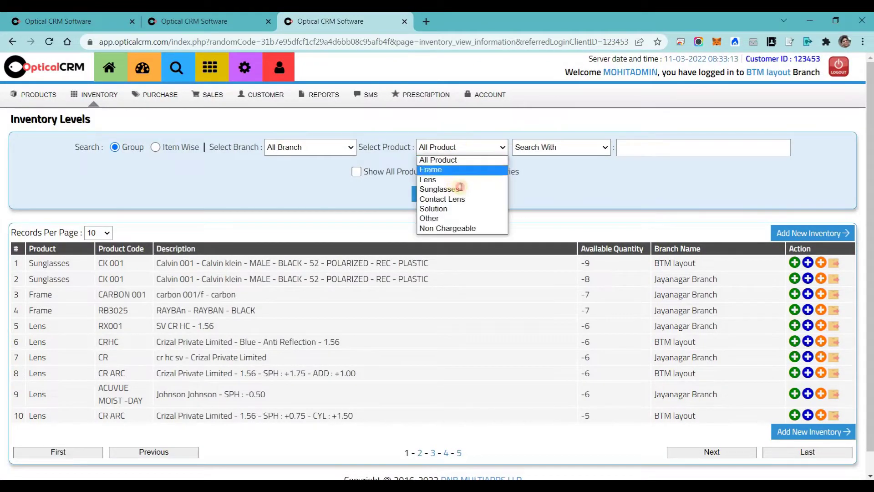
click(451, 190)
click(431, 286)
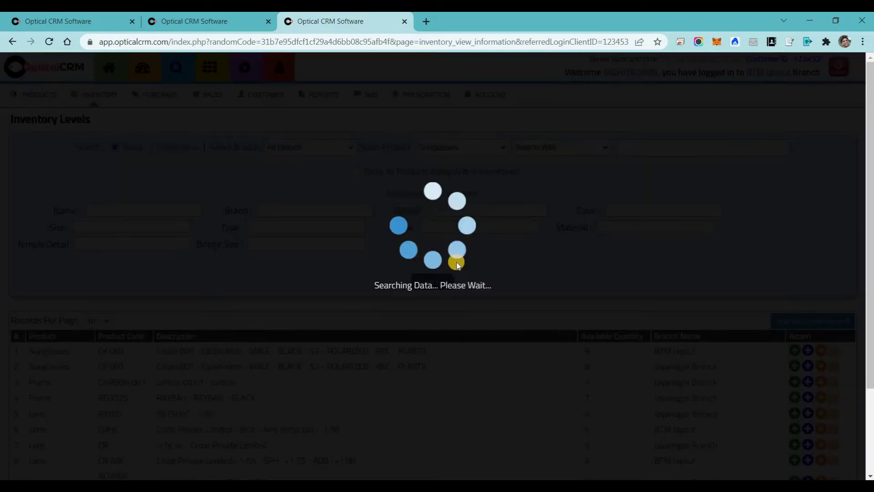
scroll(469, 256, down, 3)
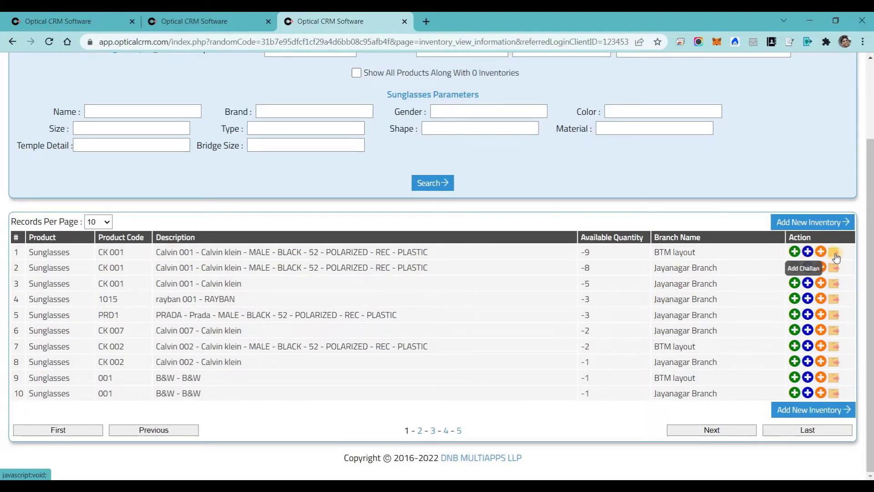
scroll(344, 282, up, 3)
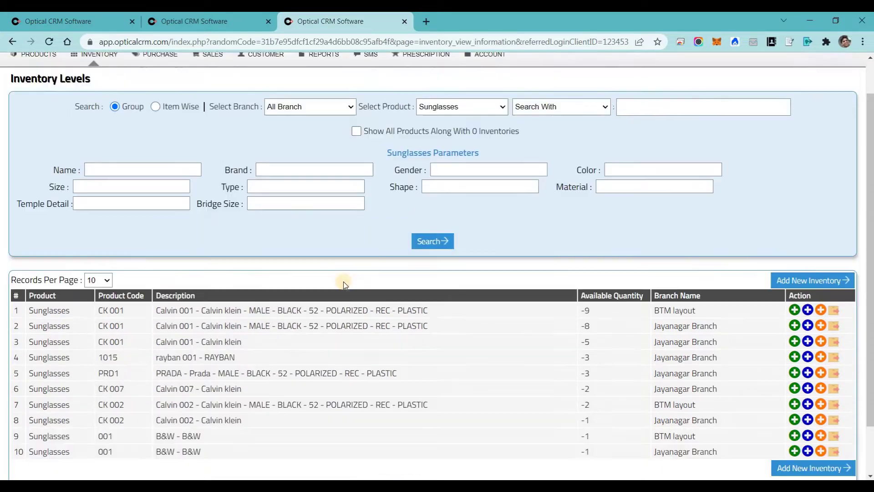
click(94, 94)
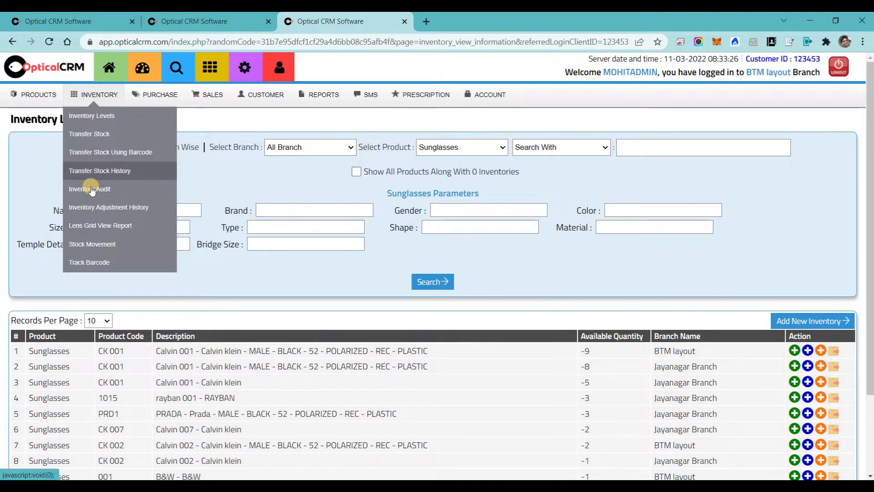
View the Inventory Audit records, including the completed Sunglasses audit, then go to Stock Movement
click(171, 208)
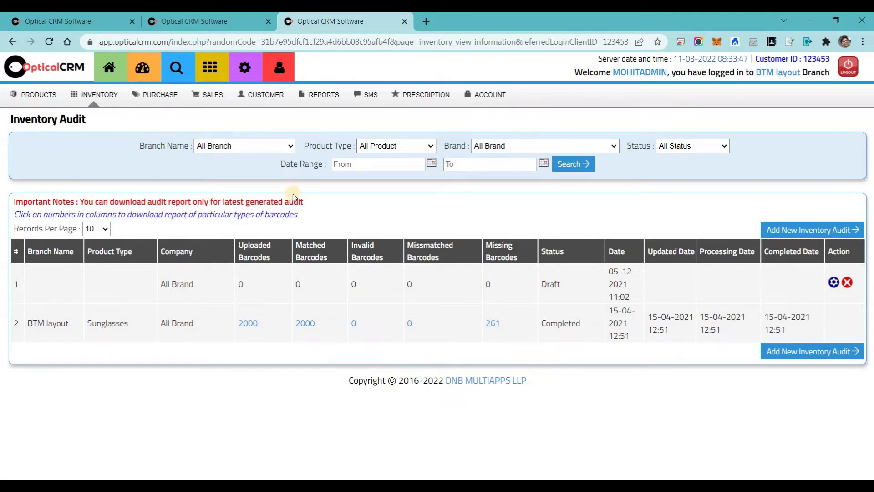
click(112, 94)
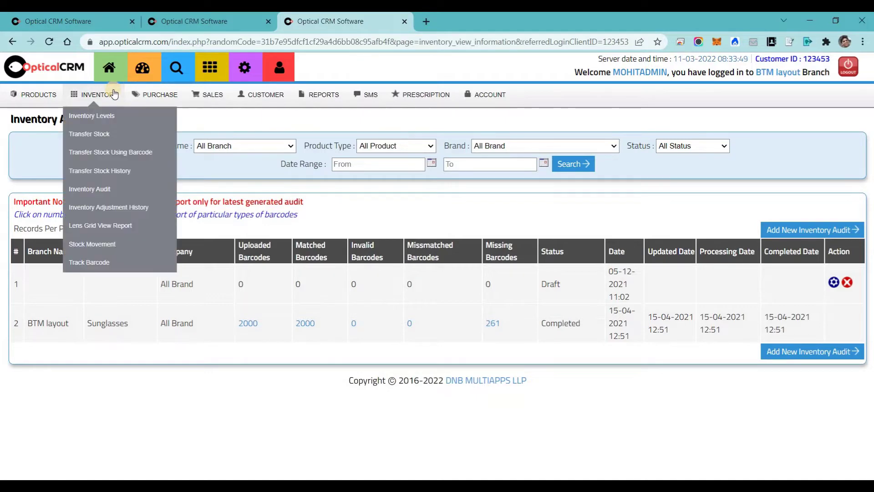
click(97, 244)
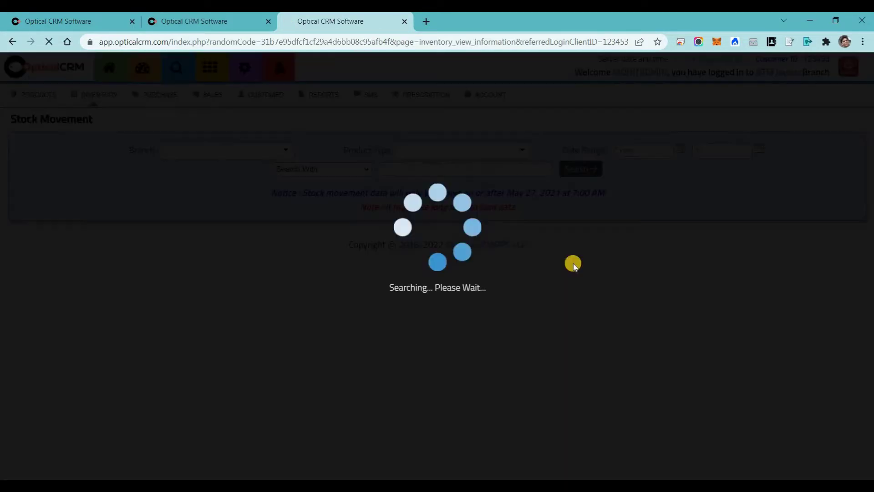
Review inward, outward and available stock, e.g. BAUSCH+LOMB with 1000 inward and 995 available
scroll(573, 263, down, 3)
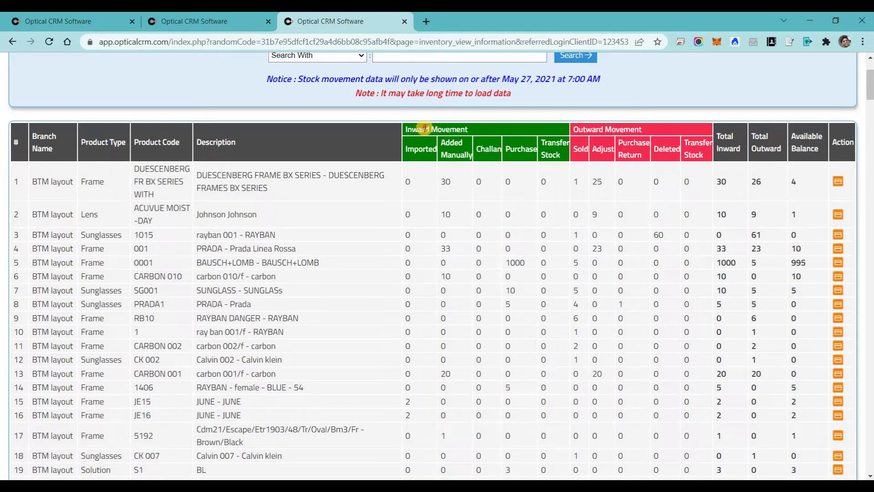
drag(426, 130, 441, 163)
click(478, 172)
scroll(600, 254, up, 3)
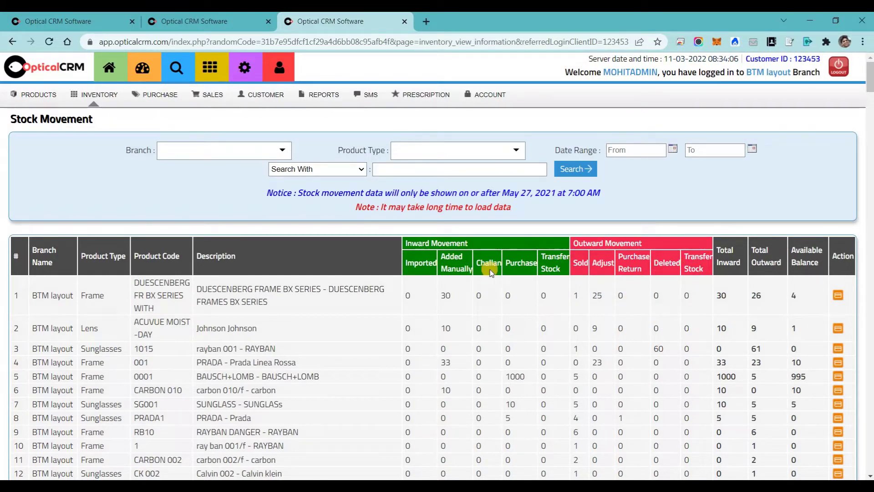
scroll(641, 311, down, 1)
scroll(642, 310, up, 1)
scroll(643, 313, down, 1)
scroll(390, 306, up, 1)
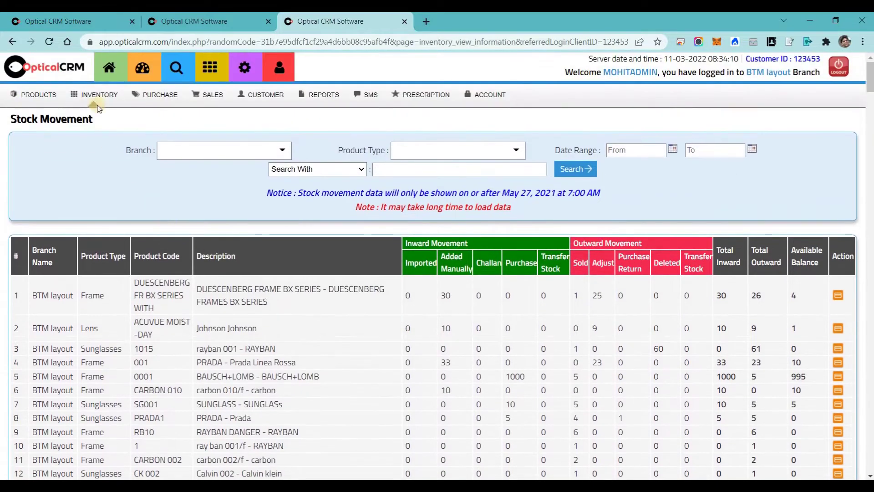
mouse_move(98, 96)
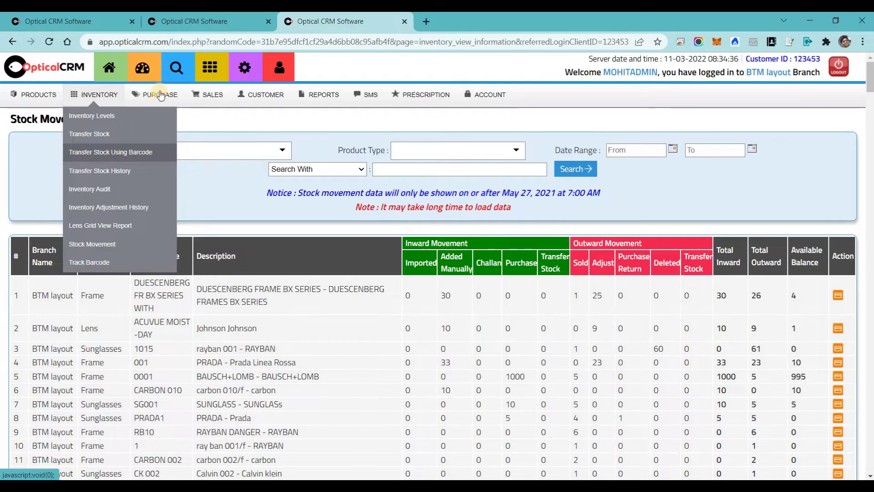
Go to Purchase > Pending Barcode
mouse_move(161, 95)
click(155, 115)
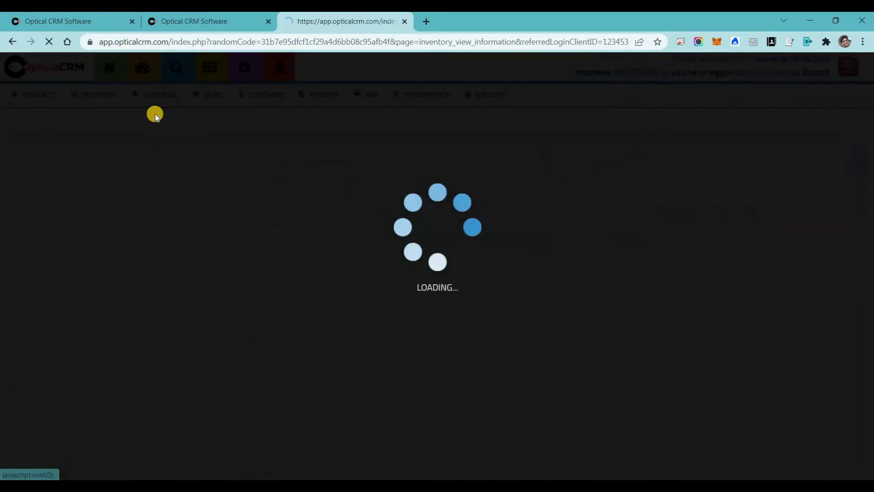
mouse_move(161, 96)
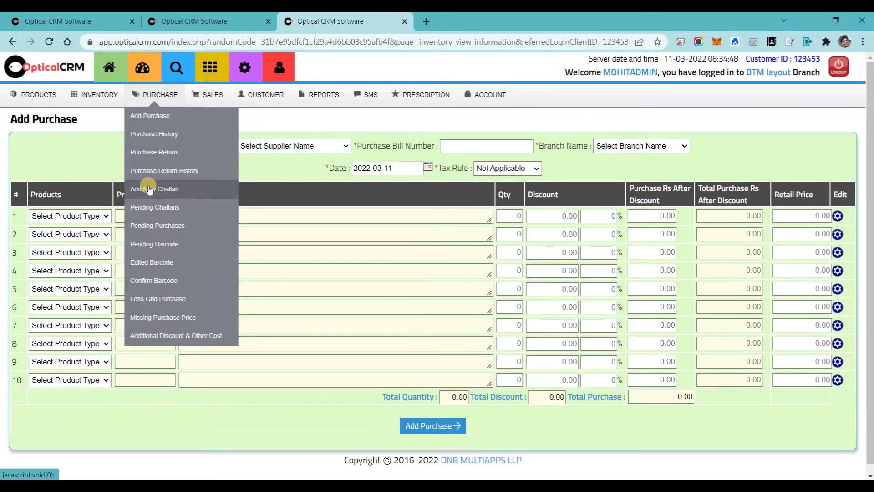
click(158, 244)
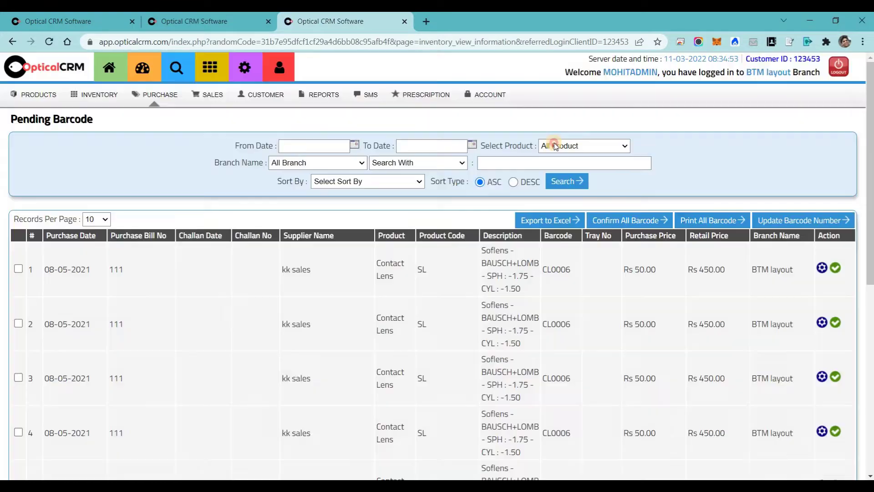
Filter pending barcodes to Sunglasses and print all checked rows with the QR1 setting
click(552, 145)
click(557, 187)
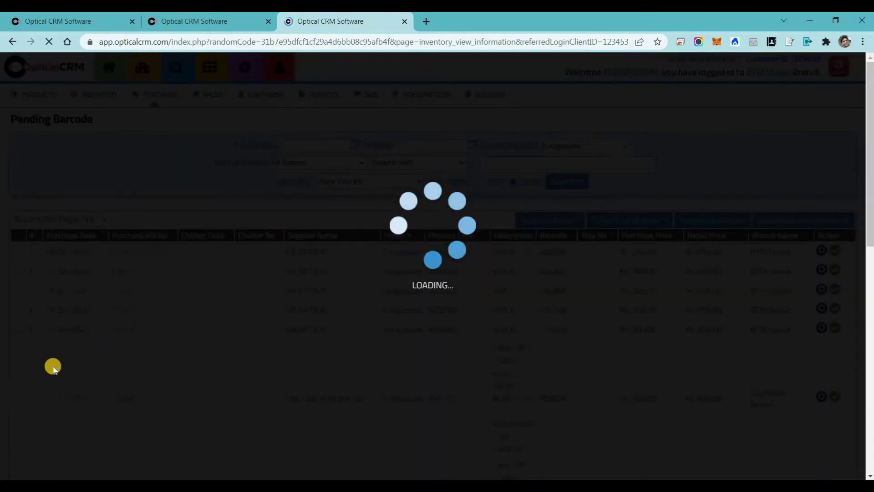
scroll(14, 420, down, 15)
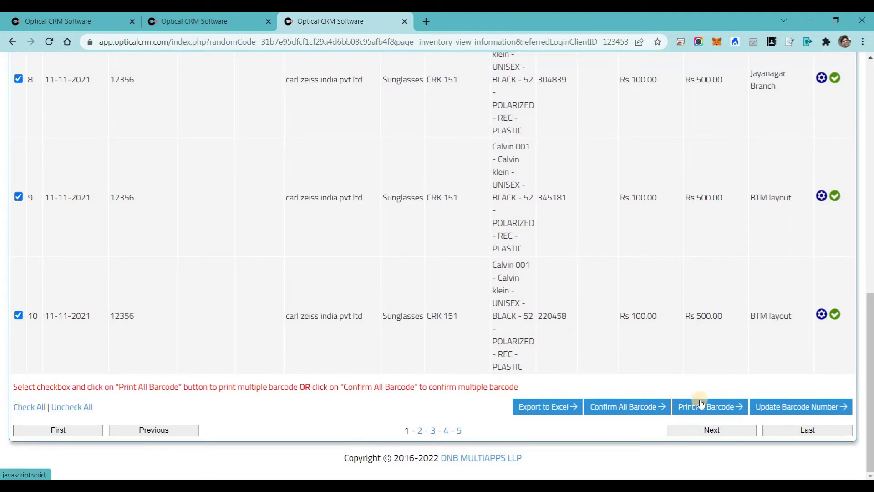
click(702, 406)
click(128, 227)
click(381, 274)
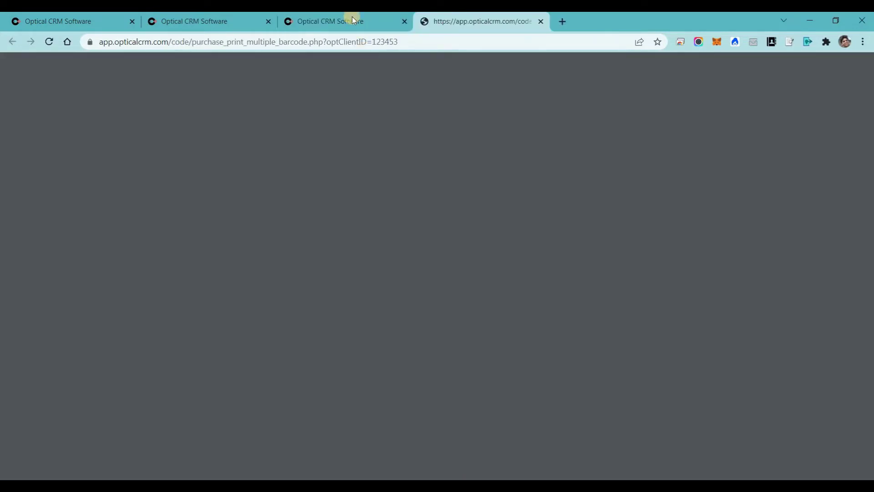
Review the 10-page barcode PDF for SG00001 and CRK 151, zooming in and out
key(ctrl+shift+Tab)
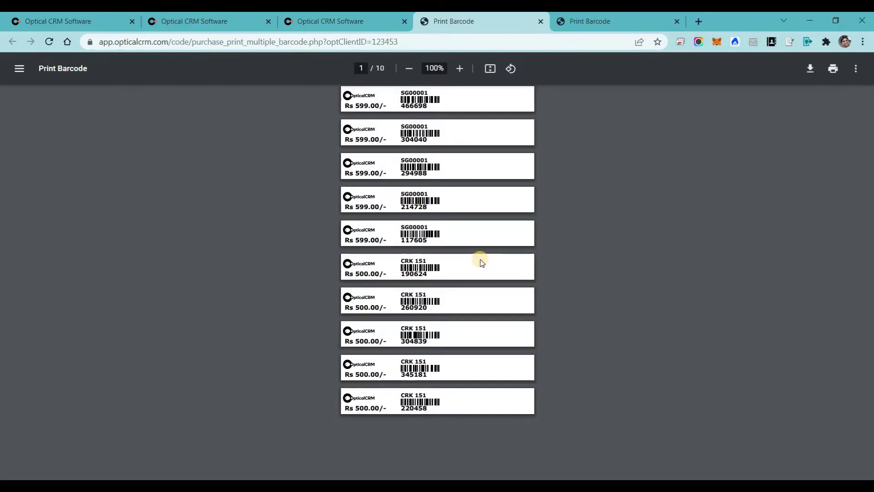
ctrl+scroll(482, 263, up, 6)
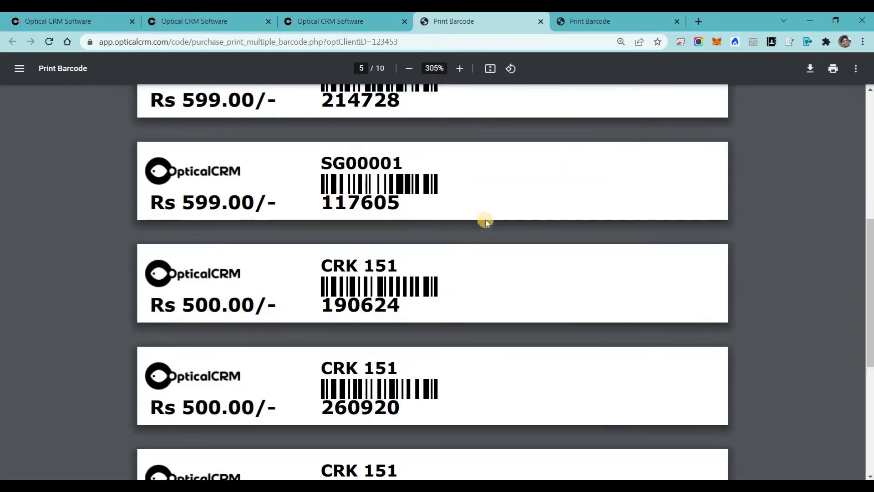
scroll(484, 221, up, 5)
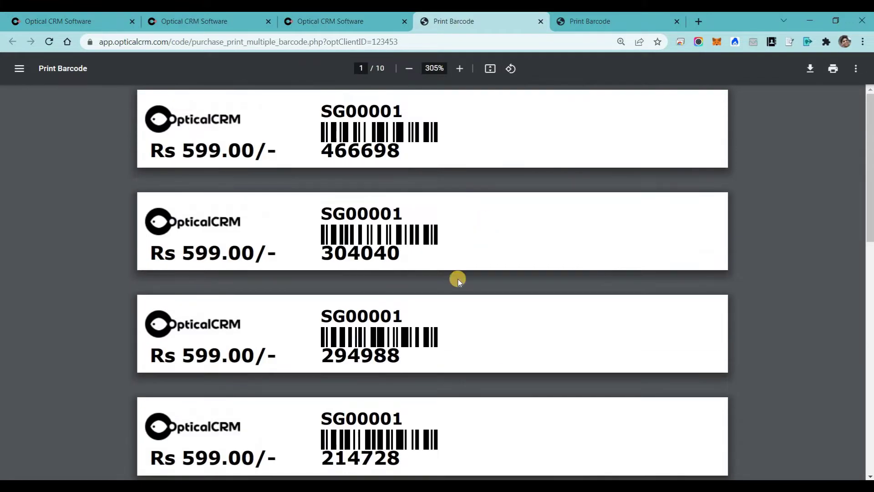
ctrl+scroll(458, 279, down, 5)
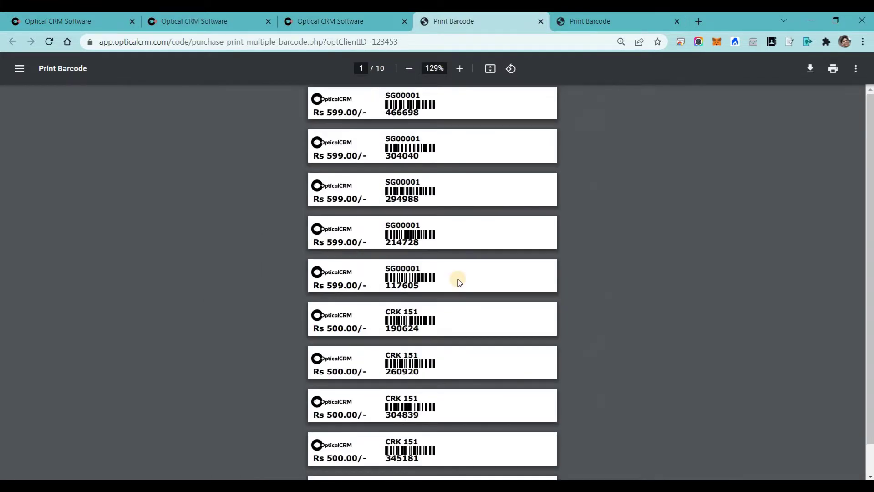
scroll(460, 283, down, 1)
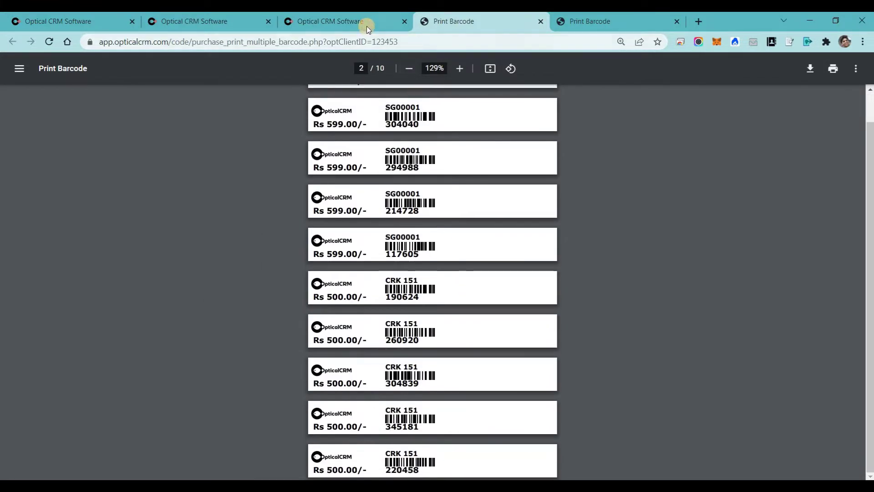
click(367, 26)
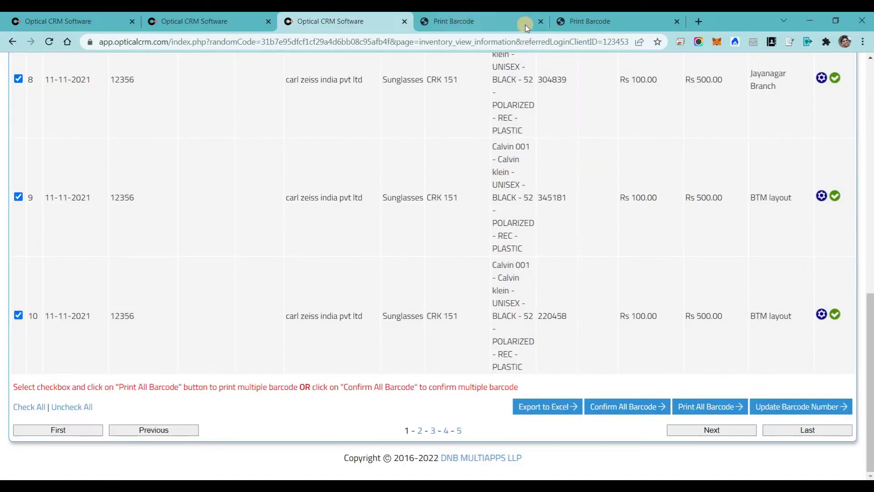
Close both Print Barcode tabs and open Purchase > Lens Grid Purchase
click(462, 19)
click(540, 21)
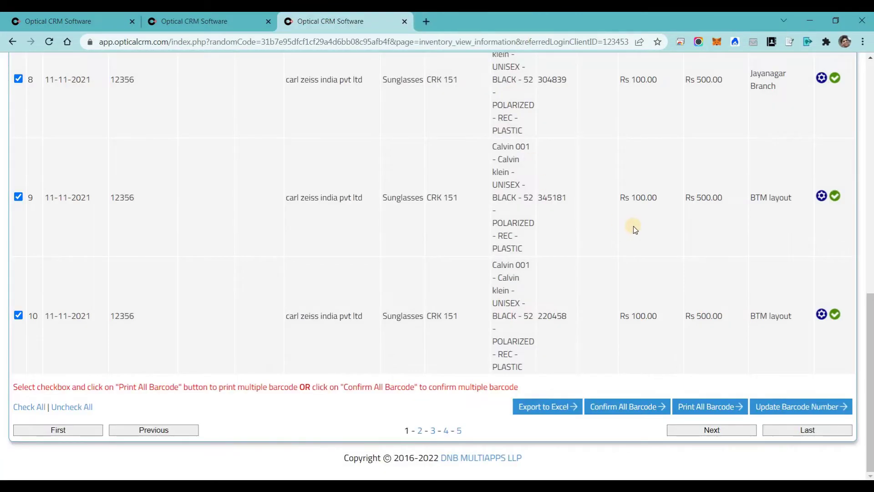
scroll(633, 226, up, 10)
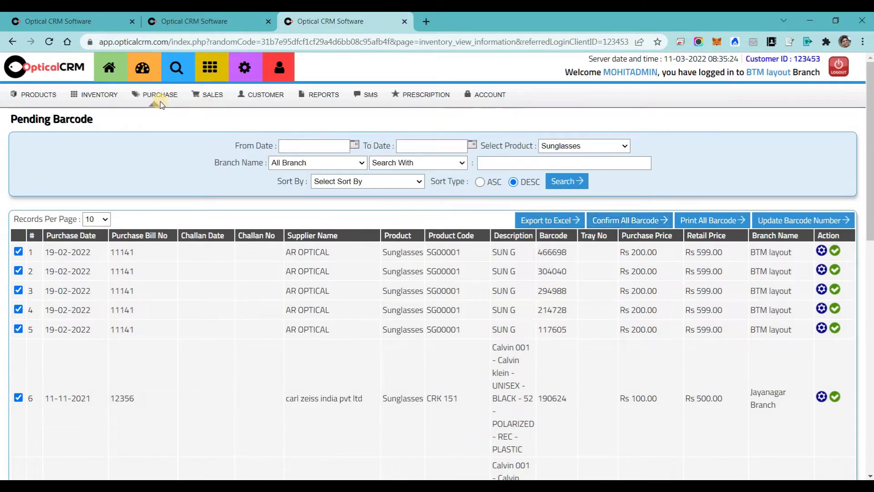
mouse_move(160, 102)
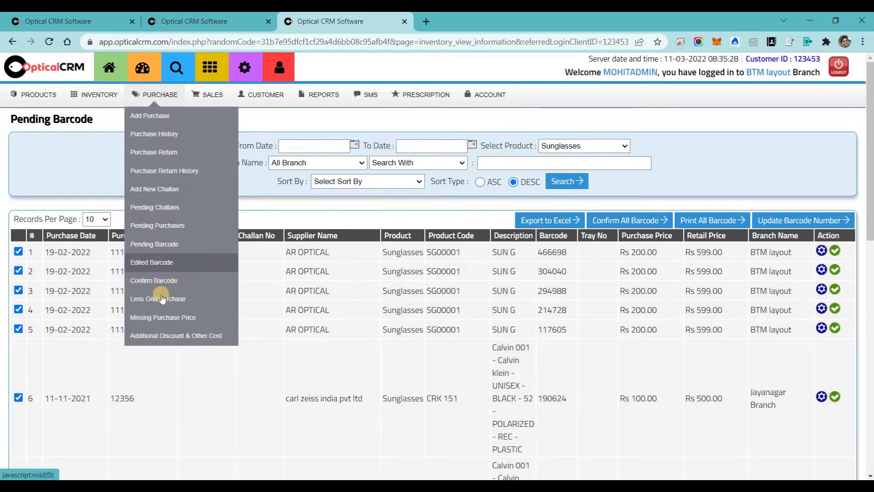
click(161, 297)
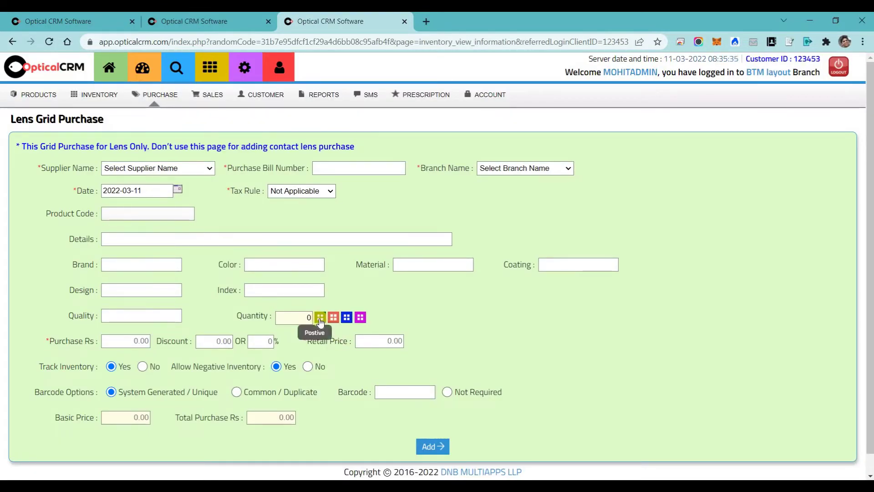
Preview the positive, negative and plus-sphere-minus-cylinder quantity grids, then start Create New Order
click(321, 317)
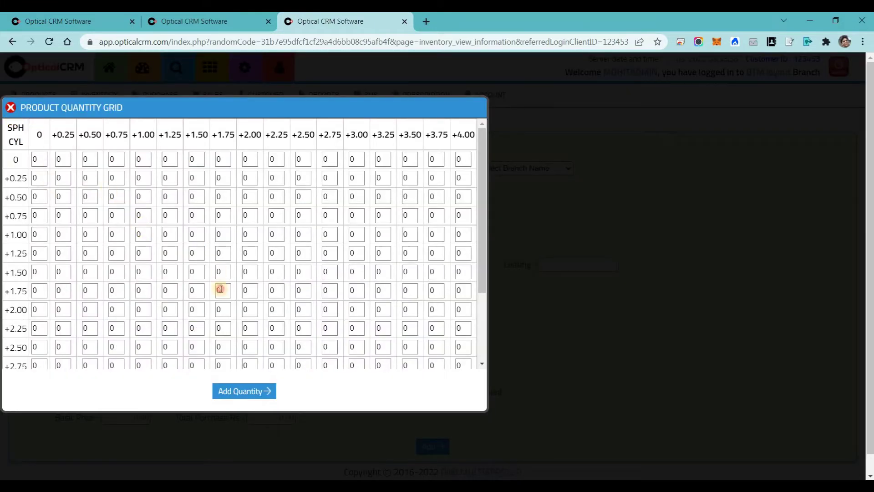
click(9, 108)
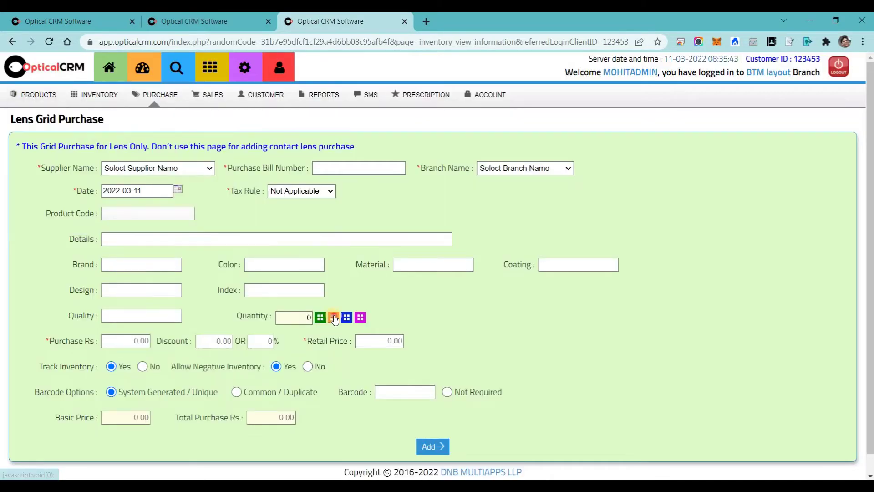
click(334, 318)
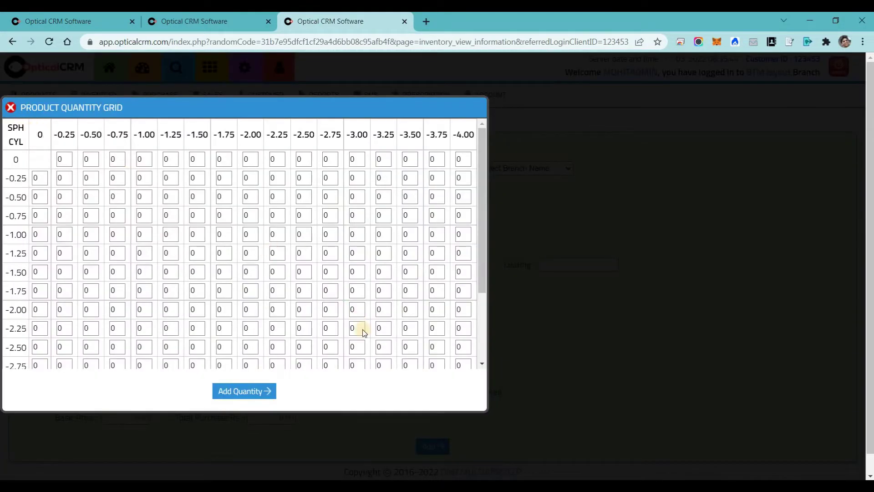
key(Escape)
click(347, 317)
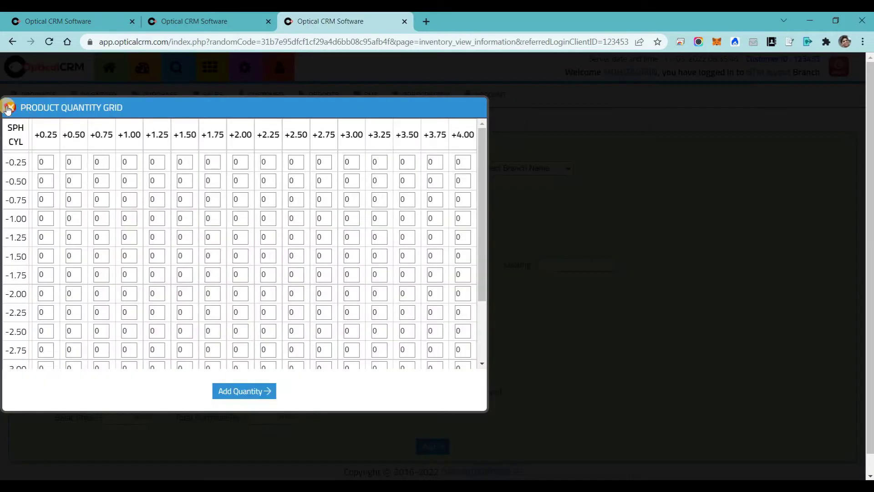
key(Escape)
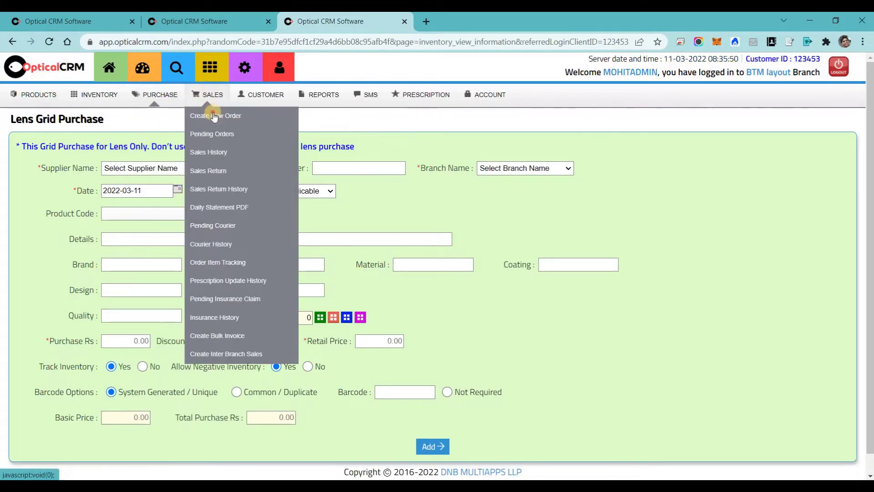
click(213, 115)
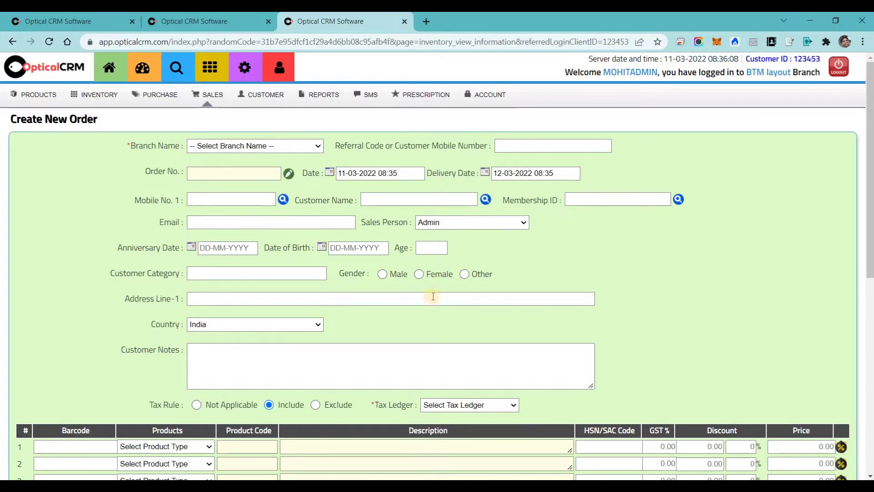
scroll(554, 379, down, 8)
scroll(559, 381, up, 1)
scroll(558, 381, up, 7)
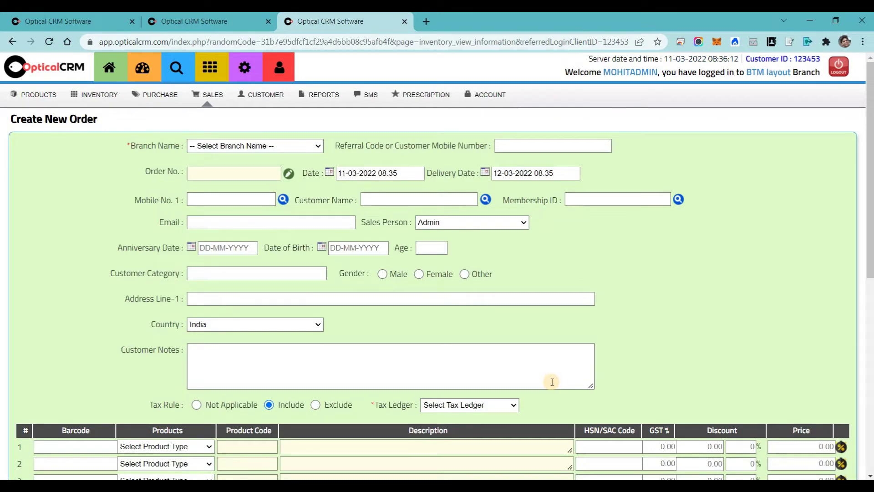
drag(337, 138, 464, 136)
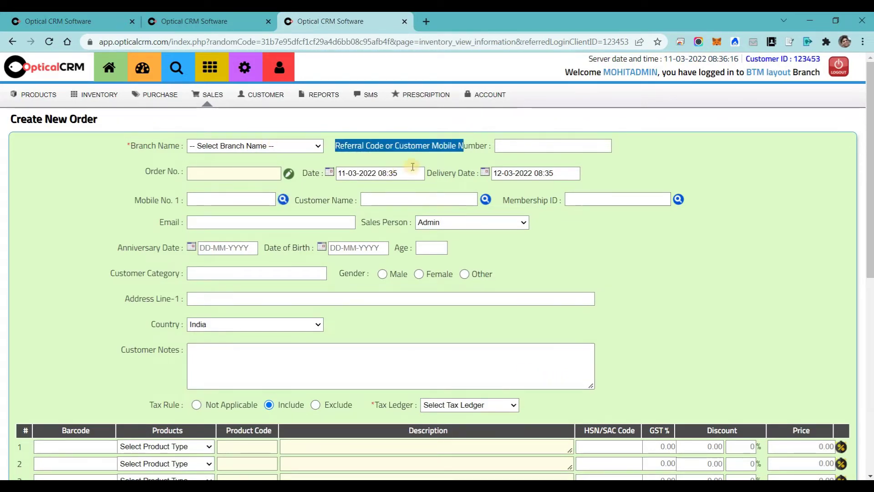
drag(456, 173, 445, 173)
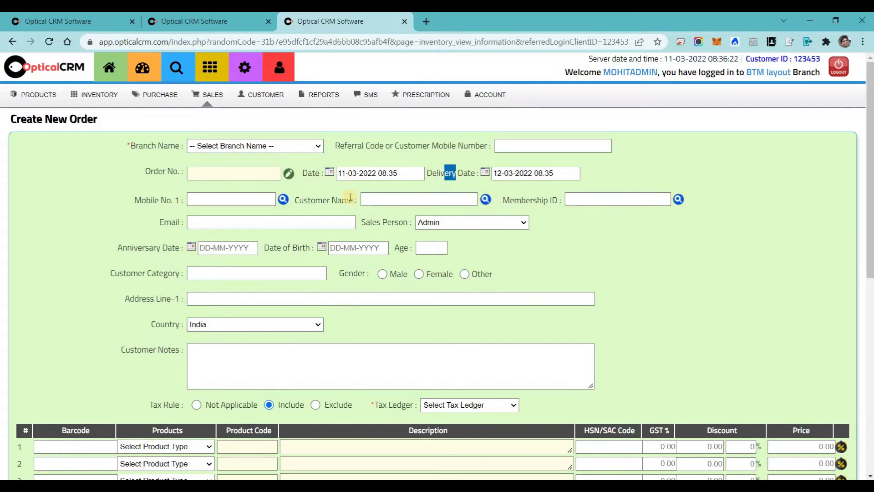
scroll(173, 115, down, 4)
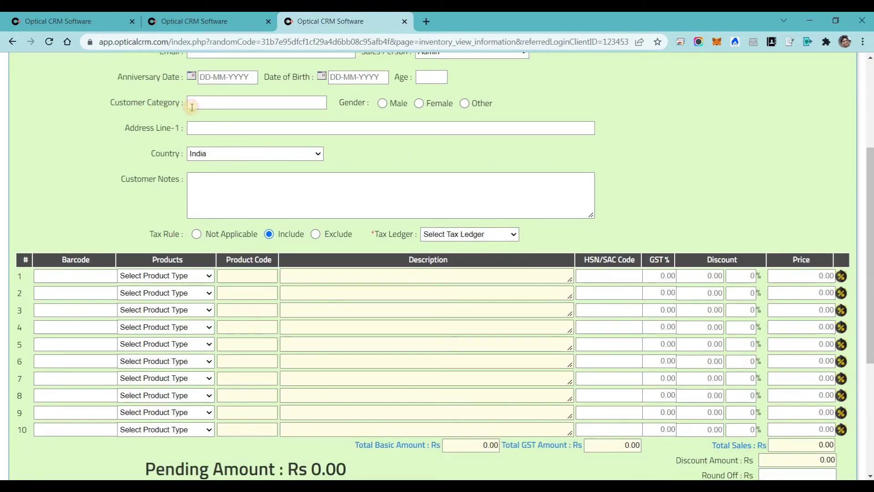
scroll(380, 221, up, 1)
scroll(380, 220, up, 2)
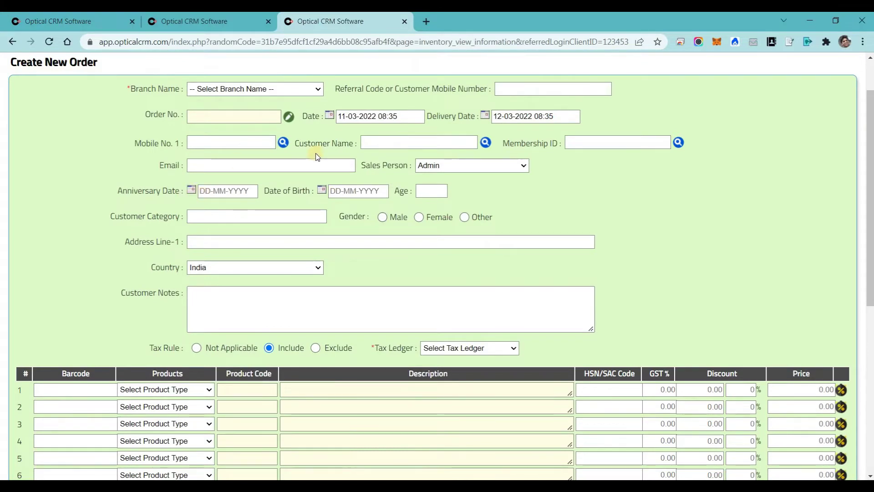
scroll(76, 260, down, 1)
drag(165, 237, 188, 237)
scroll(190, 243, down, 1)
click(196, 234)
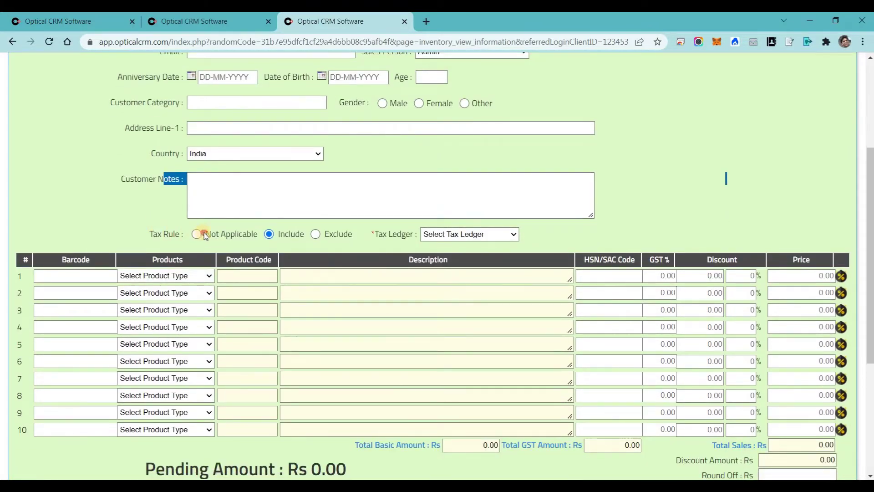
key(Right)
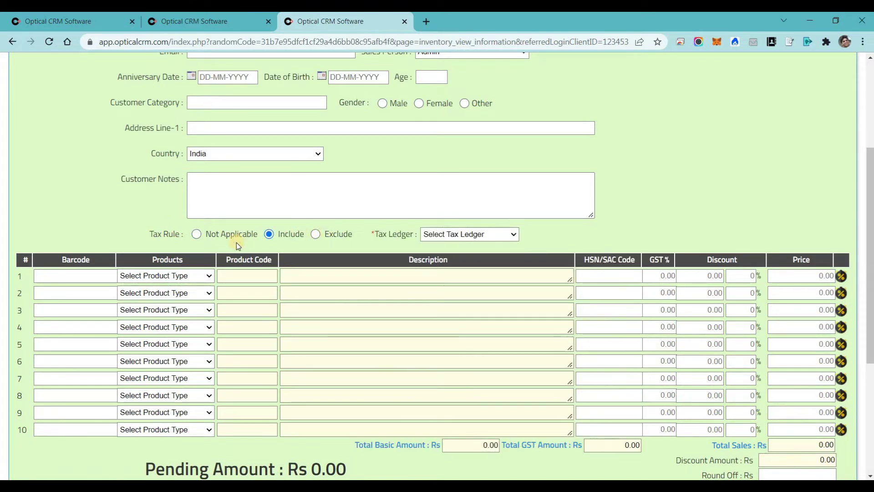
scroll(152, 117, down, 3)
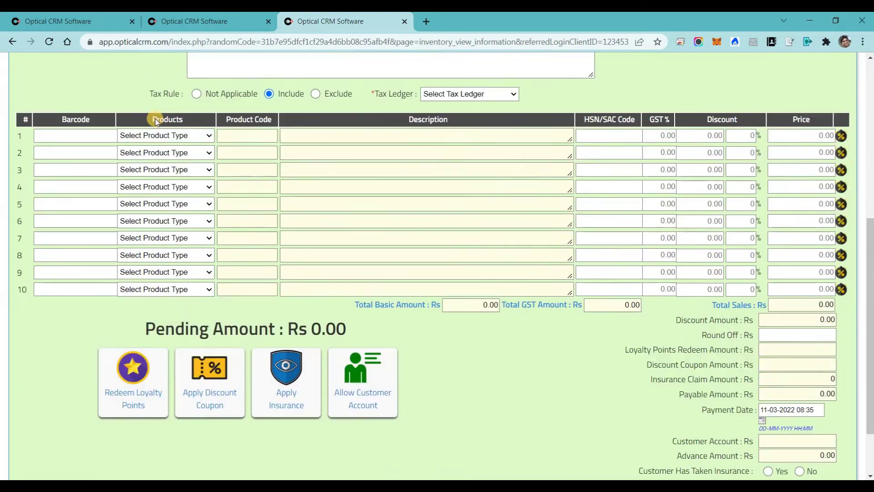
click(155, 121)
click(75, 102)
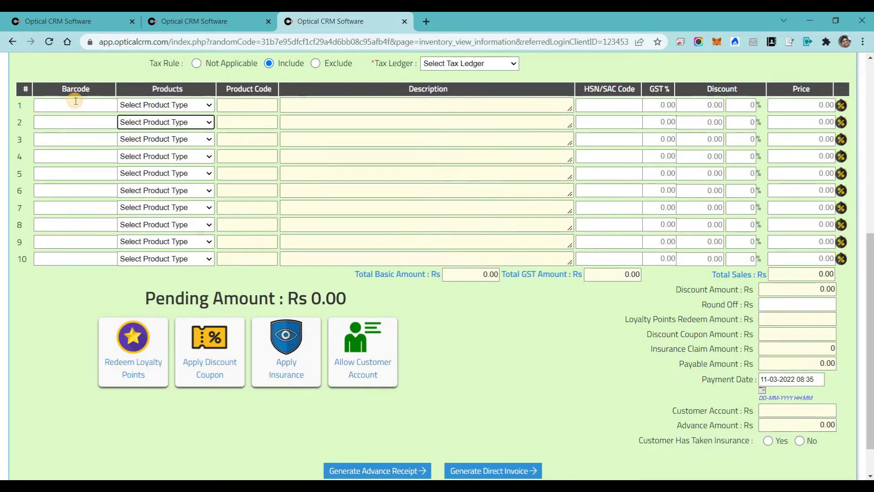
click(76, 101)
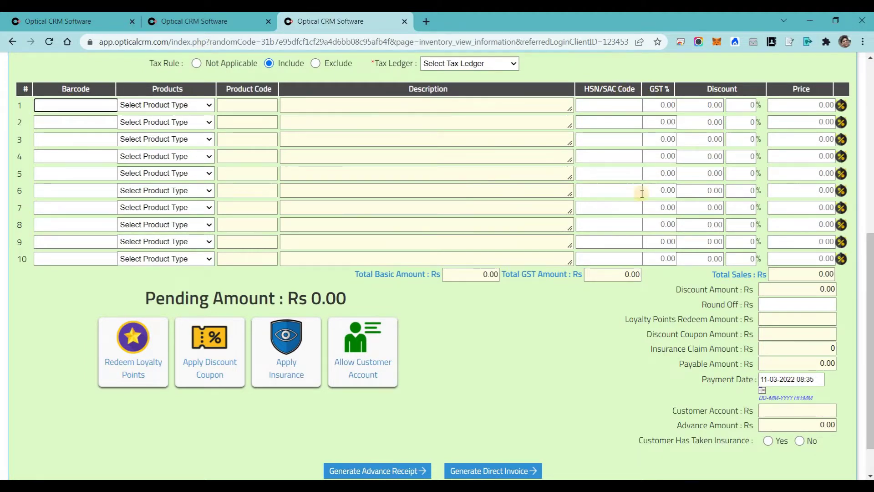
click(842, 106)
click(192, 377)
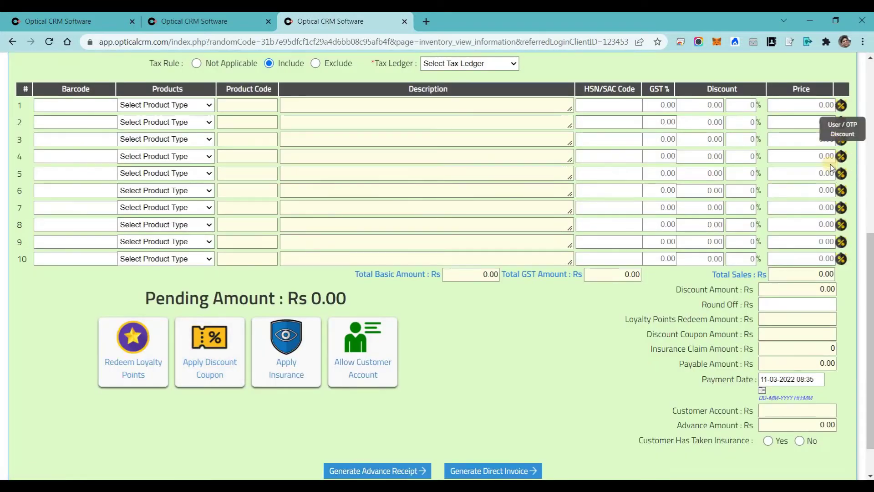
Inspect the CASH, CARD, UPI and CHEQUE payment fields, highlighting the UPI Details label
scroll(455, 210, down, 1)
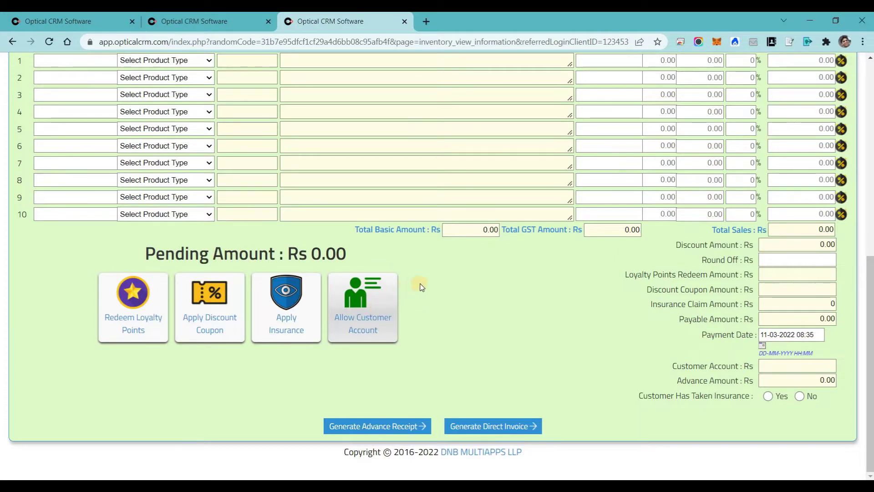
drag(735, 332, 246, 262)
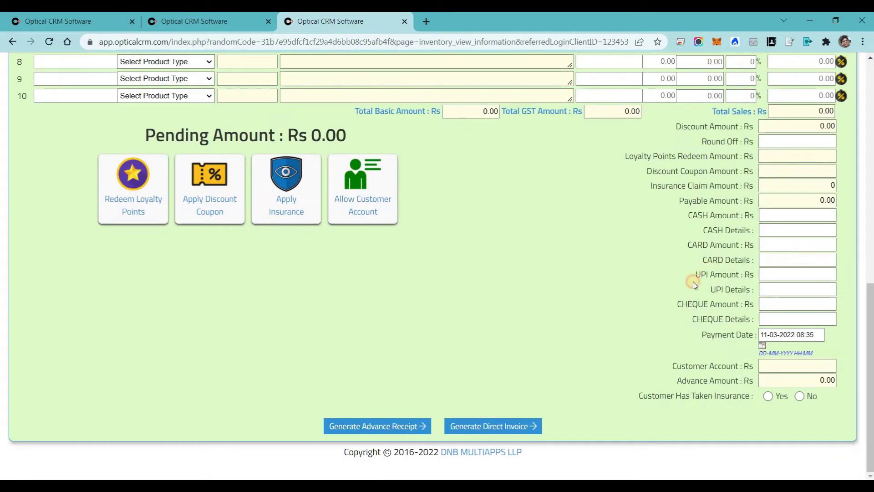
triple_click(679, 296)
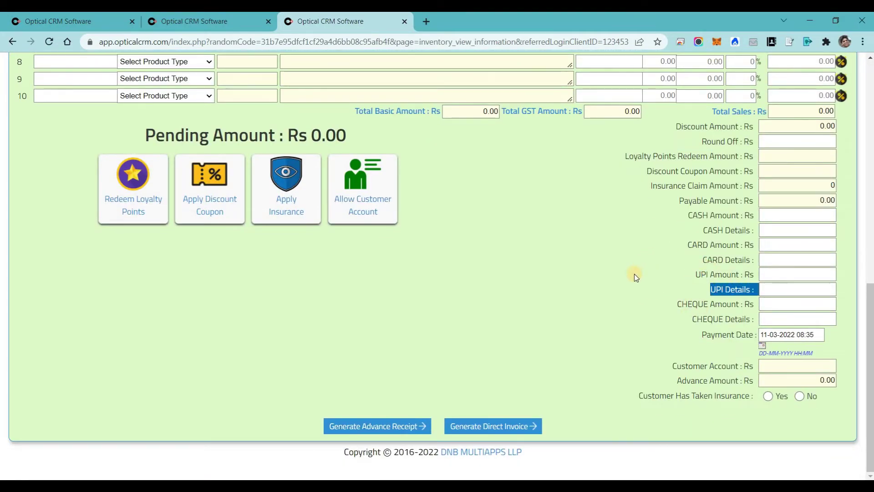
scroll(635, 274, up, 6)
scroll(635, 274, down, 6)
scroll(635, 274, down, 1)
scroll(451, 319, up, 1)
scroll(451, 320, up, 10)
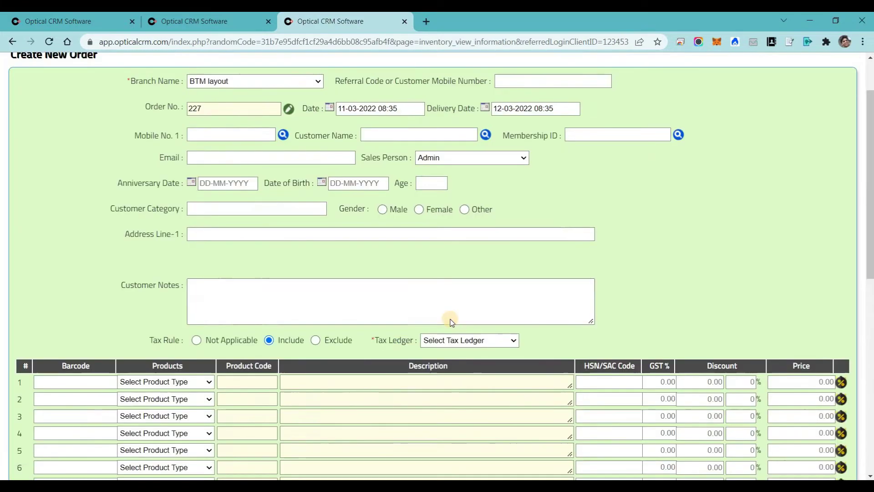
scroll(446, 318, down, 10)
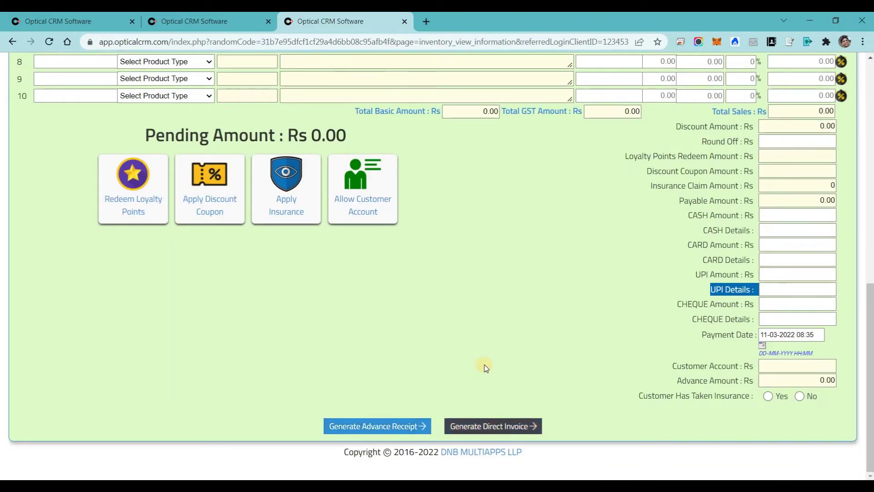
scroll(250, 111, up, 10)
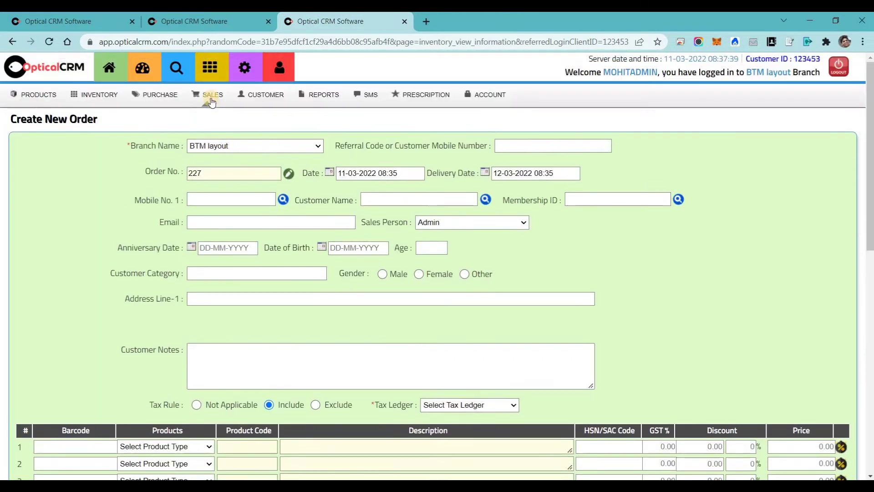
Open Sales > Pending Orders and view order 226's advance receipt before returning to the list
mouse_move(211, 94)
click(212, 135)
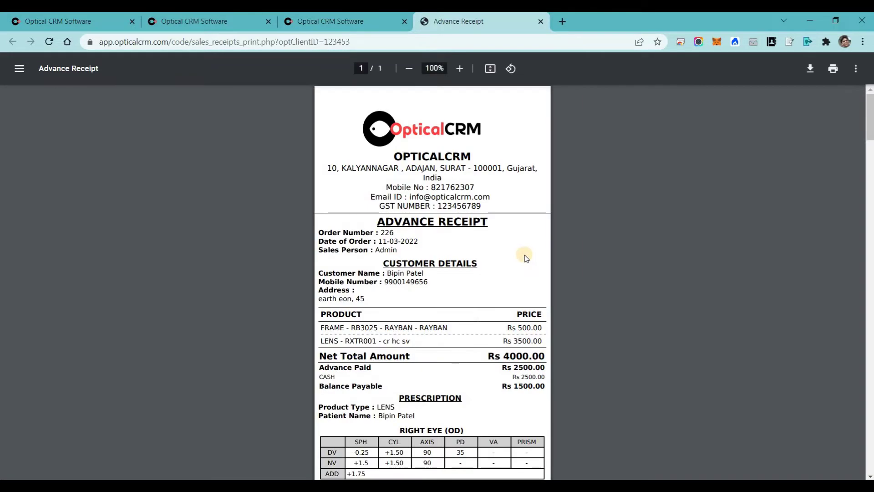
scroll(523, 313, down, 10)
scroll(527, 342, up, 10)
click(359, 19)
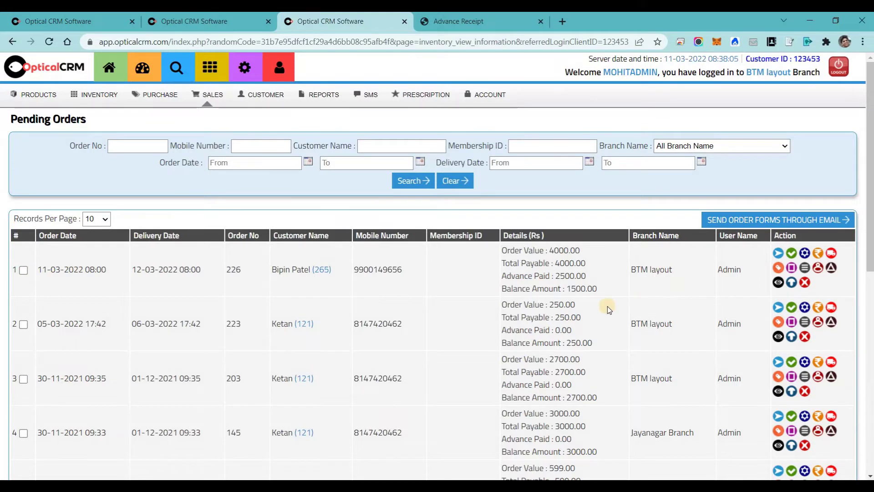
Open the Daily Statement PDF page from the Sales menu
scroll(607, 306, down, 10)
scroll(607, 306, up, 10)
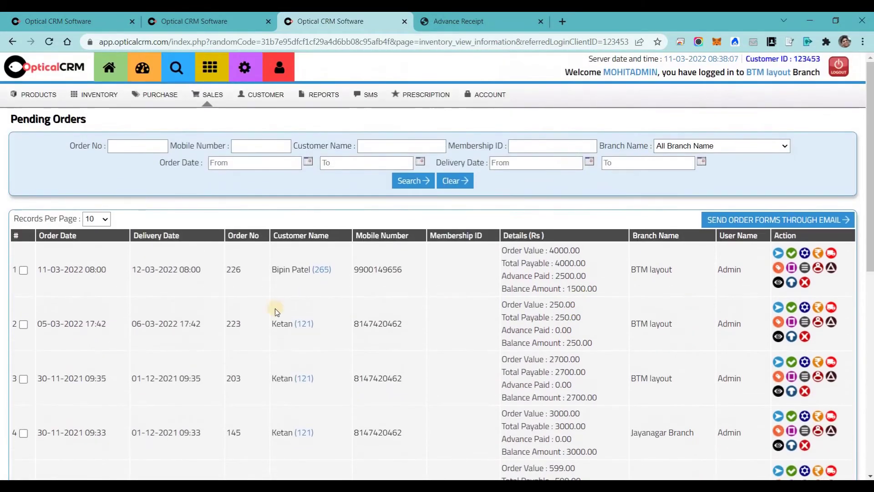
click(214, 94)
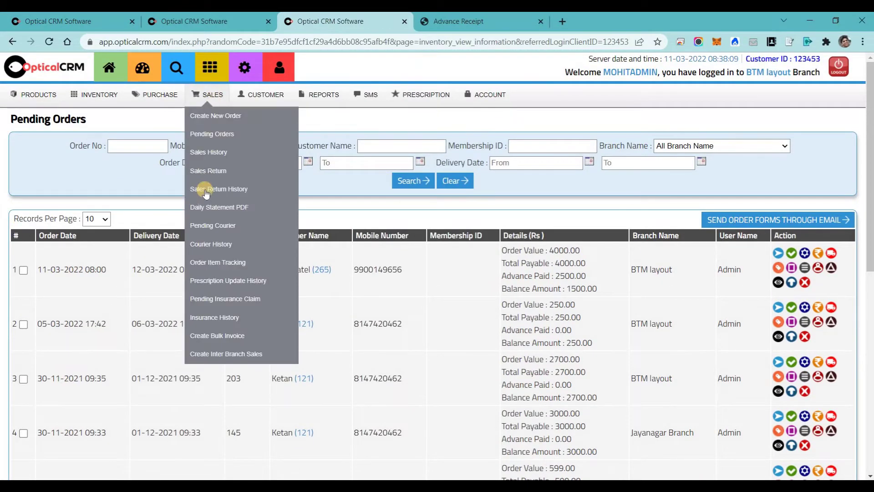
click(214, 209)
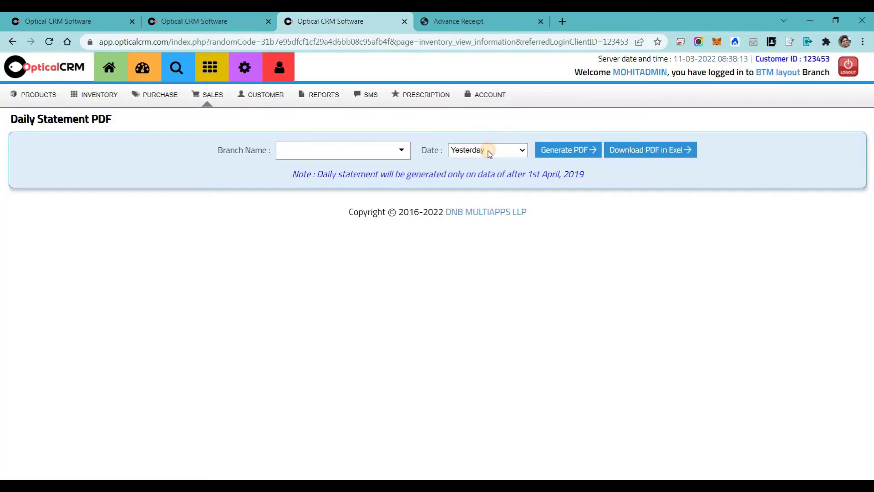
Set the statement Date to Last Month and dismiss the missing-branch alert
click(490, 153)
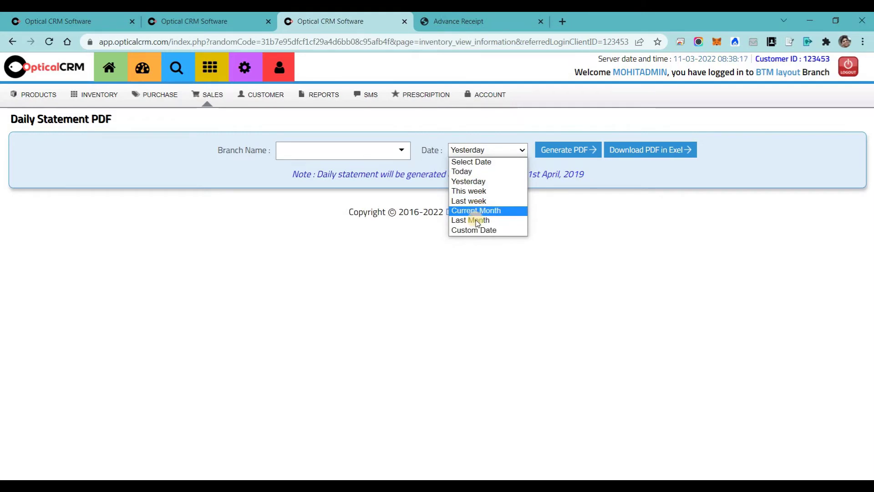
key(Down)
click(575, 151)
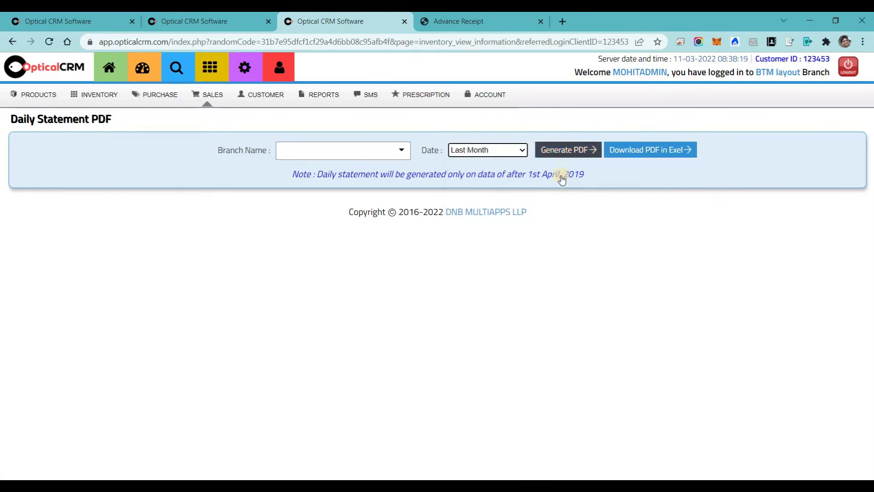
key(Return)
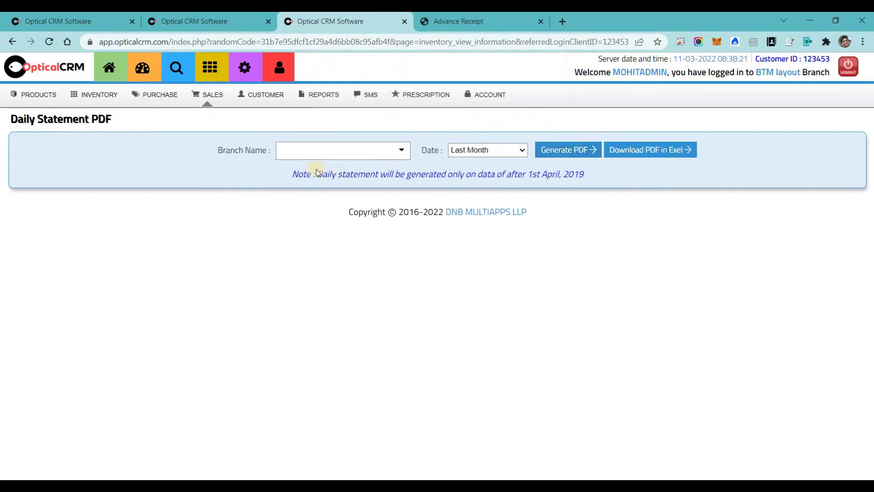
click(385, 150)
Select all branches and generate the February 2022 statement, scrolling through both pages
click(294, 169)
click(569, 152)
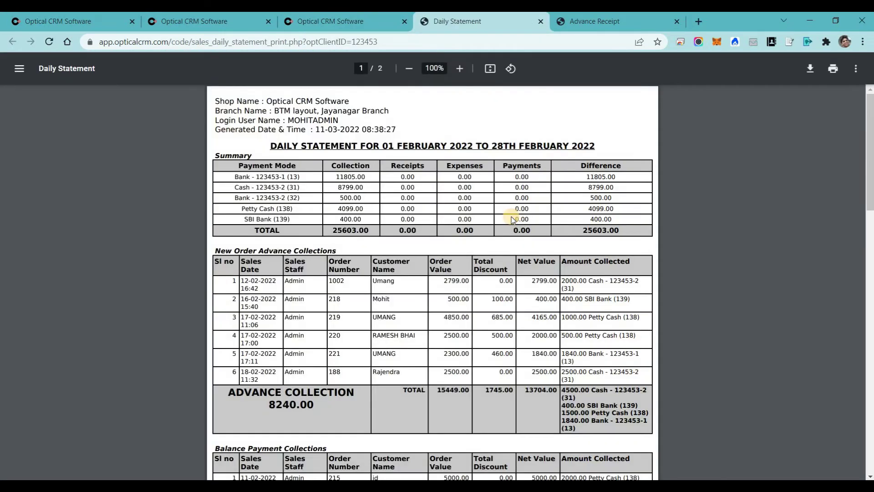
scroll(512, 219, down, 10)
scroll(512, 218, up, 9)
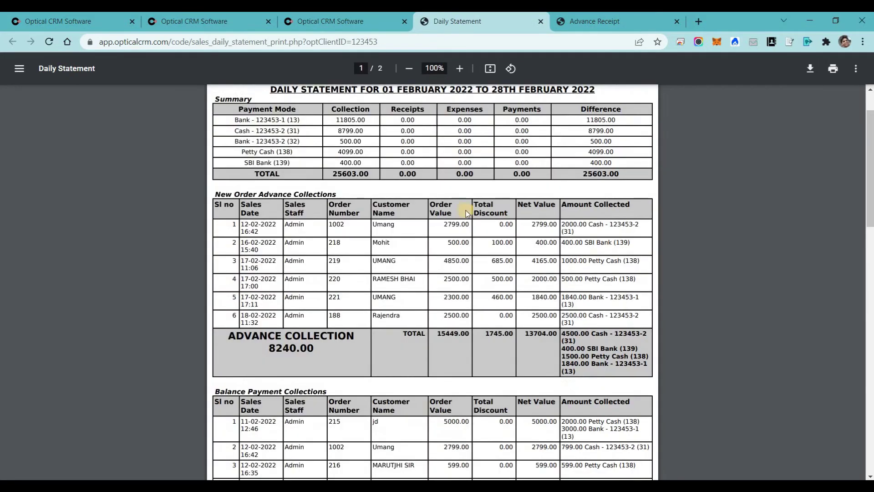
scroll(431, 221, down, 6)
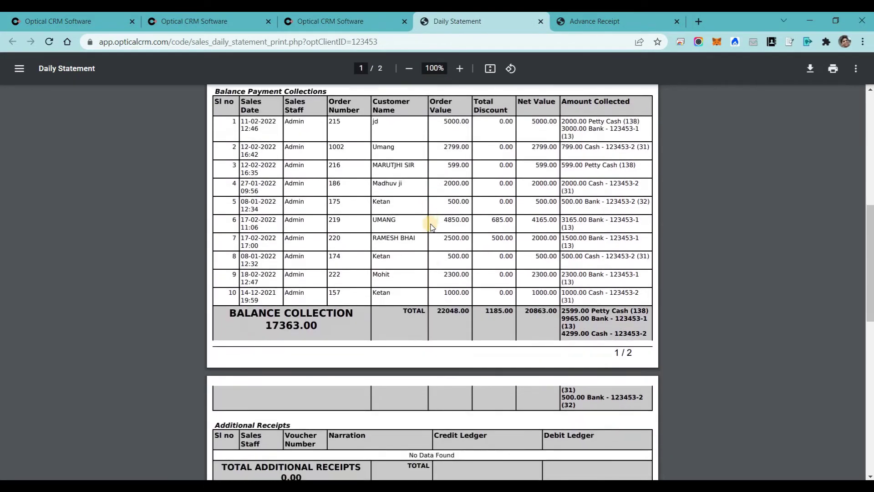
scroll(432, 227, up, 8)
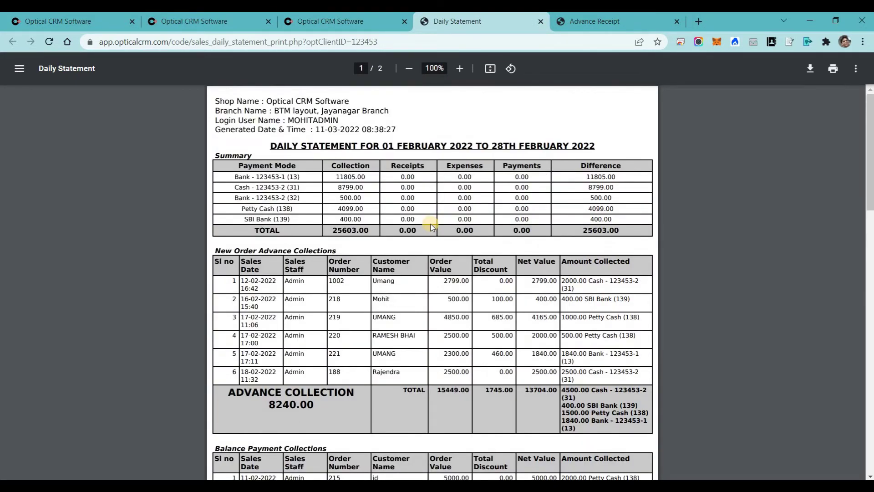
scroll(516, 273, down, 20)
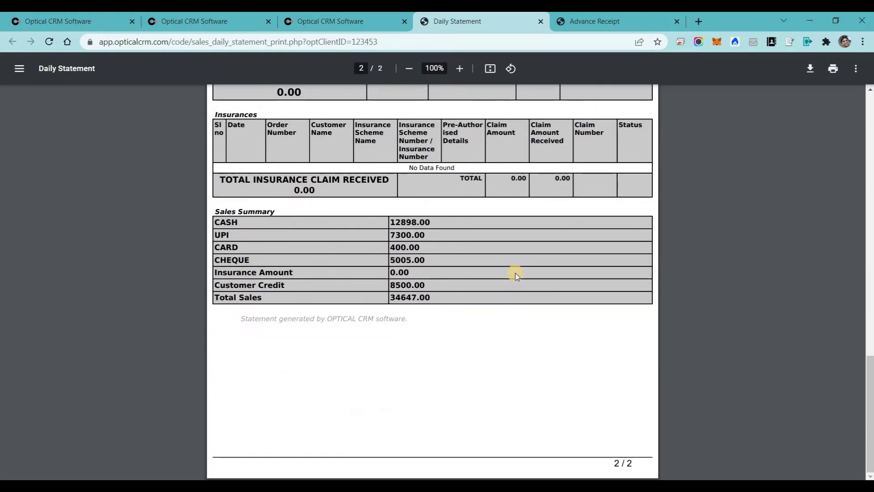
scroll(515, 274, up, 20)
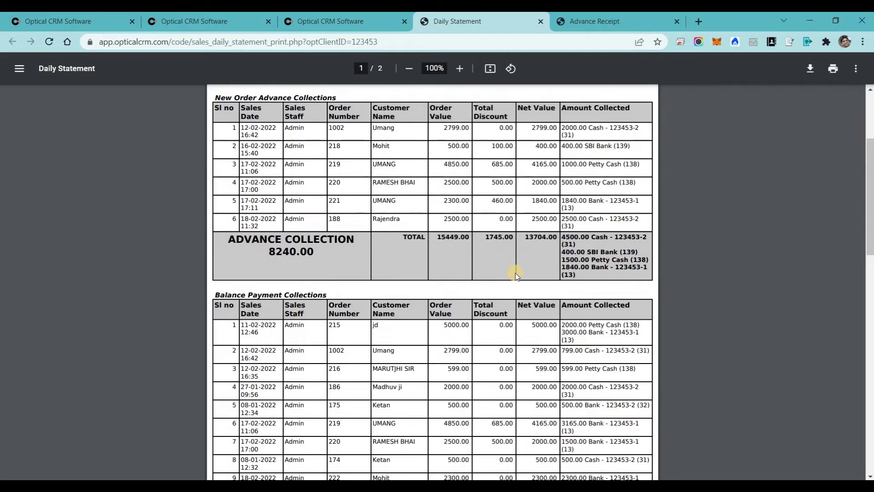
Close the Daily Statement tab and open Sales > Create Inter Branch Sales
click(540, 21)
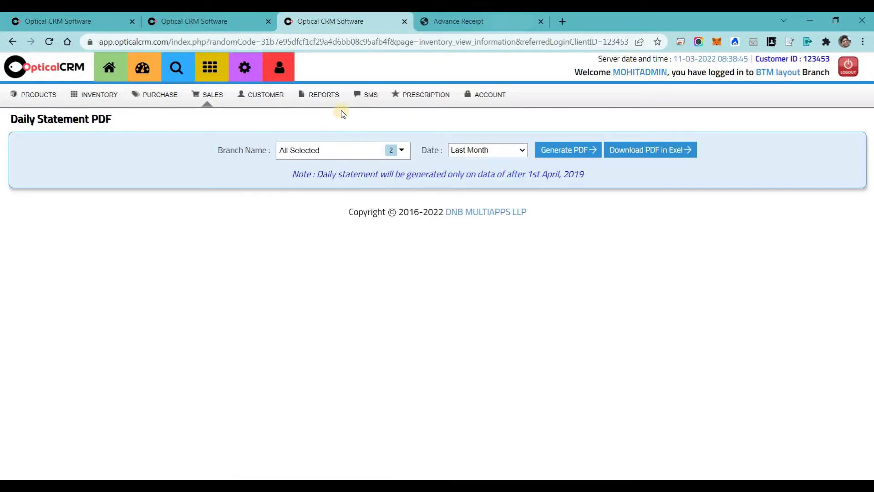
mouse_move(211, 94)
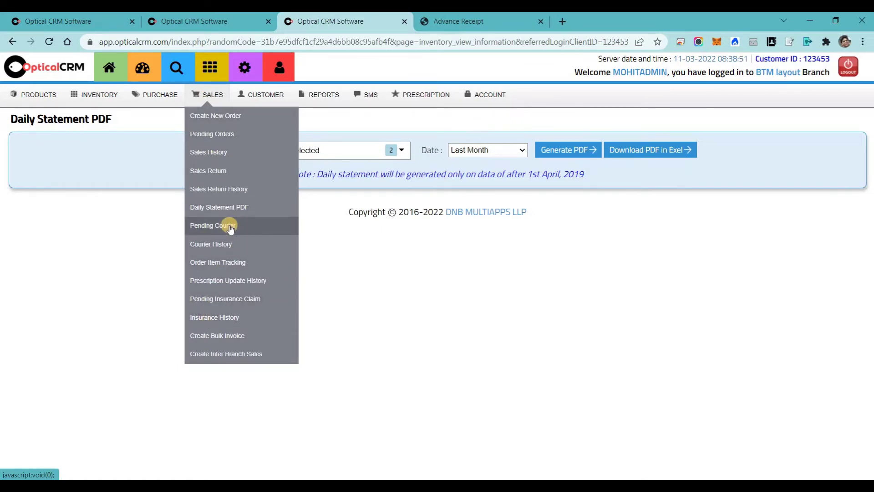
click(227, 354)
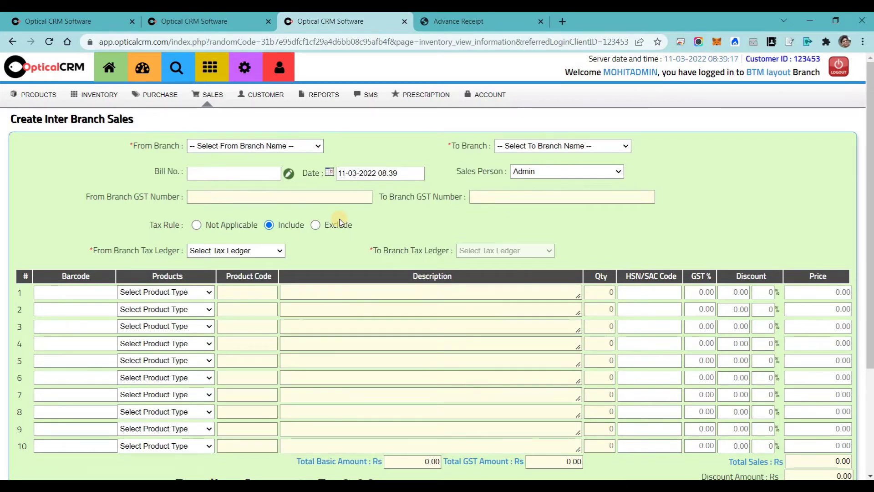
Open Sales > Customer > Customer List to show customers from both branches
click(211, 94)
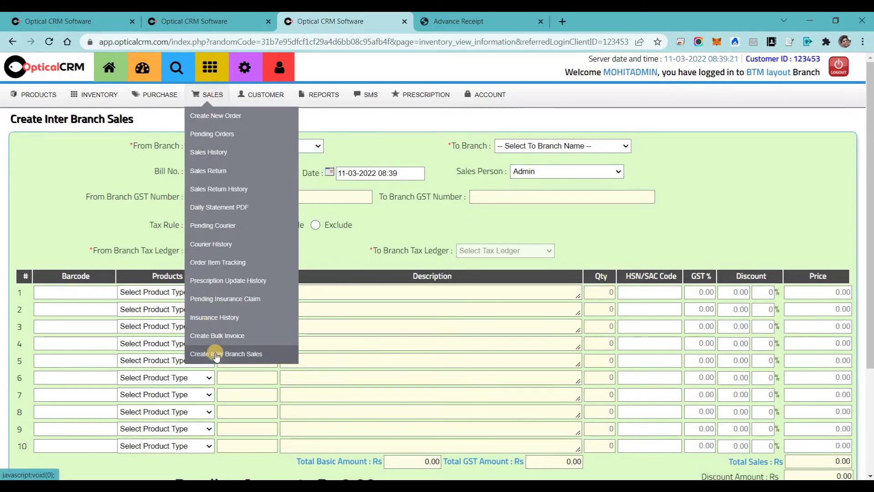
click(268, 95)
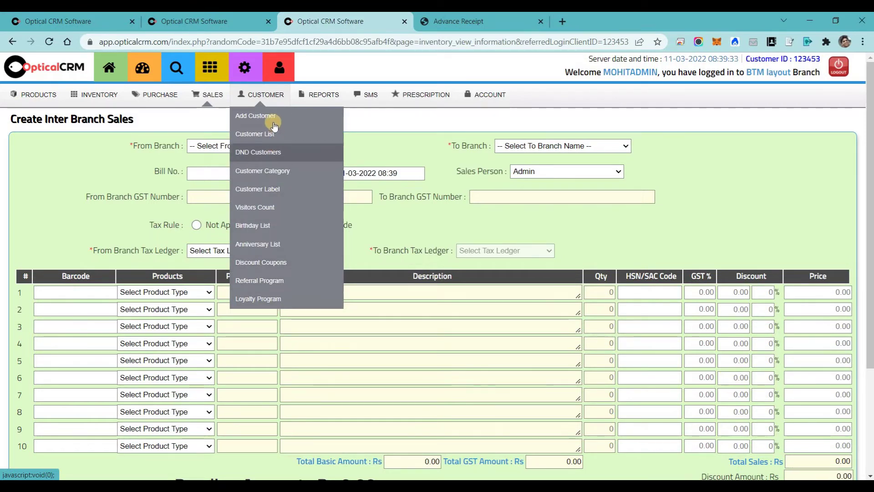
click(269, 135)
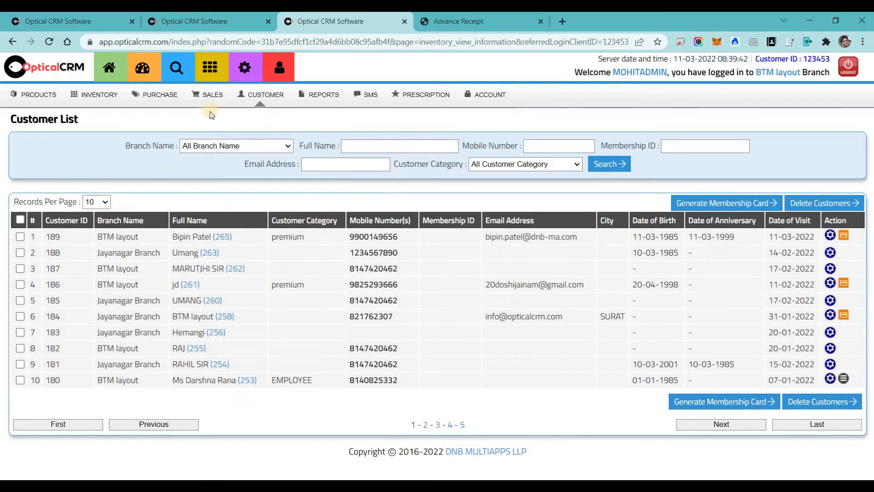
click(250, 93)
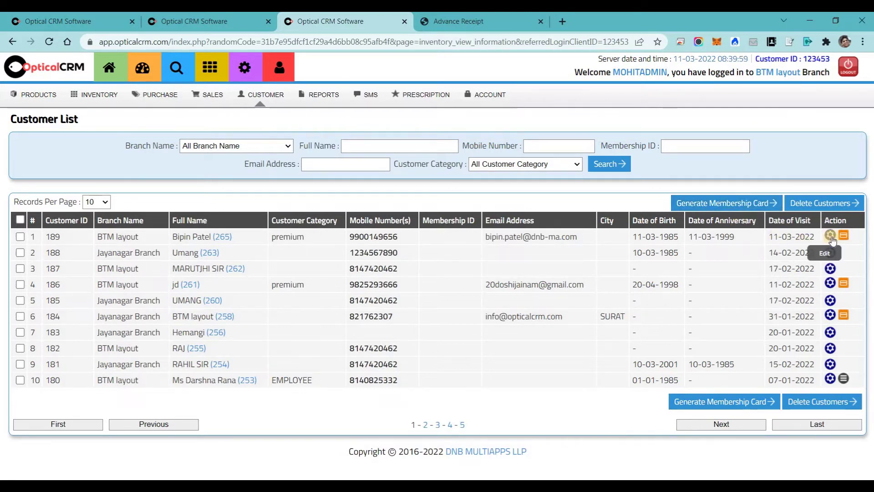
click(262, 95)
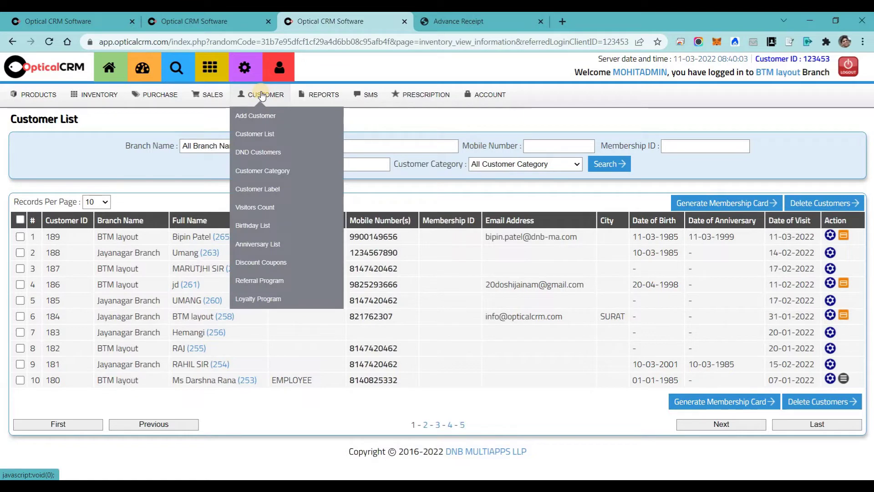